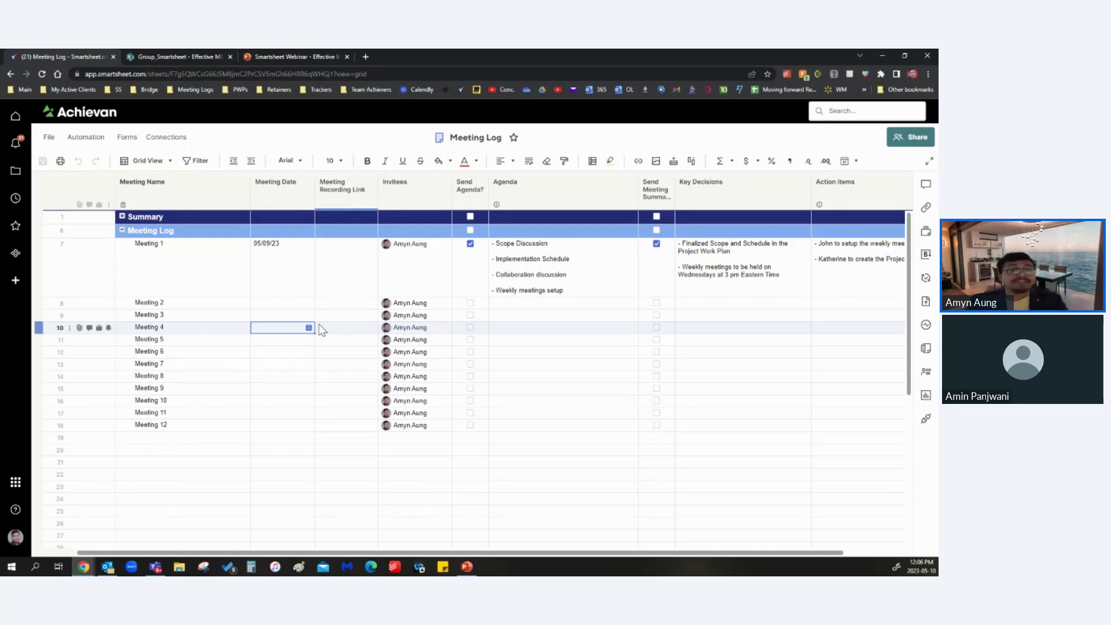
pyautogui.click(86, 137)
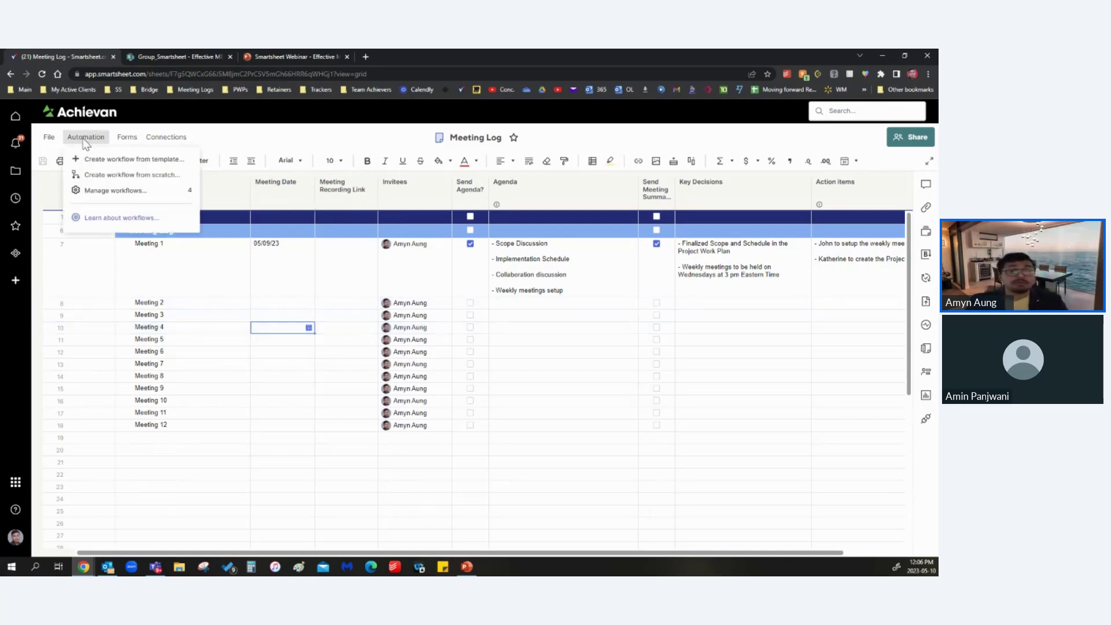
pyautogui.click(243, 305)
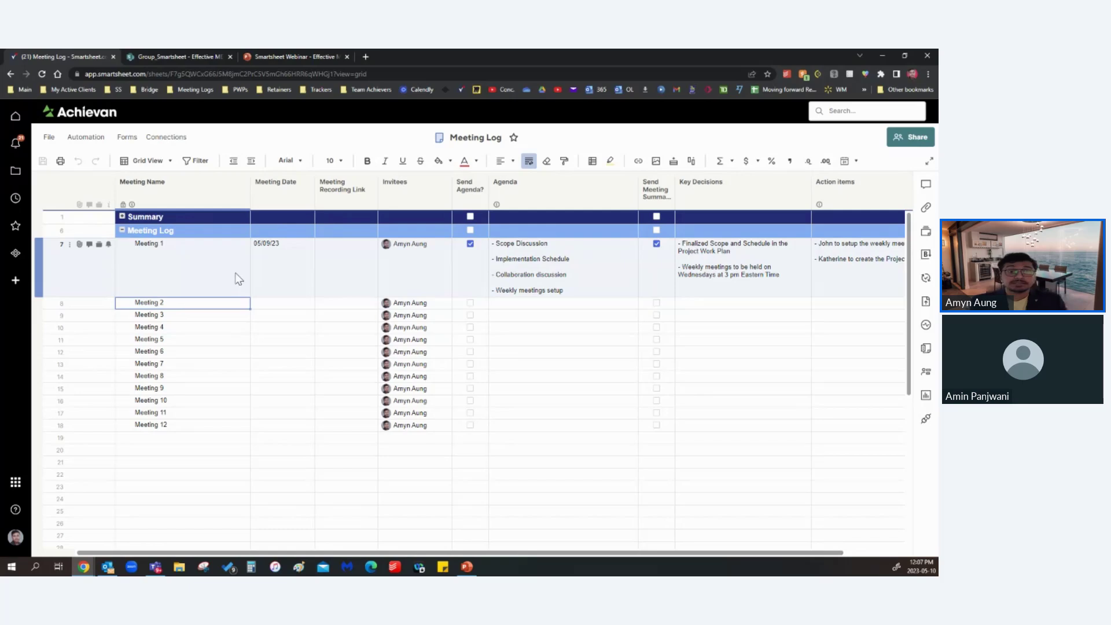
# Examine the Meeting Name column with its list of meetings, and the Meeting Date column beside it.
pyautogui.click(210, 207)
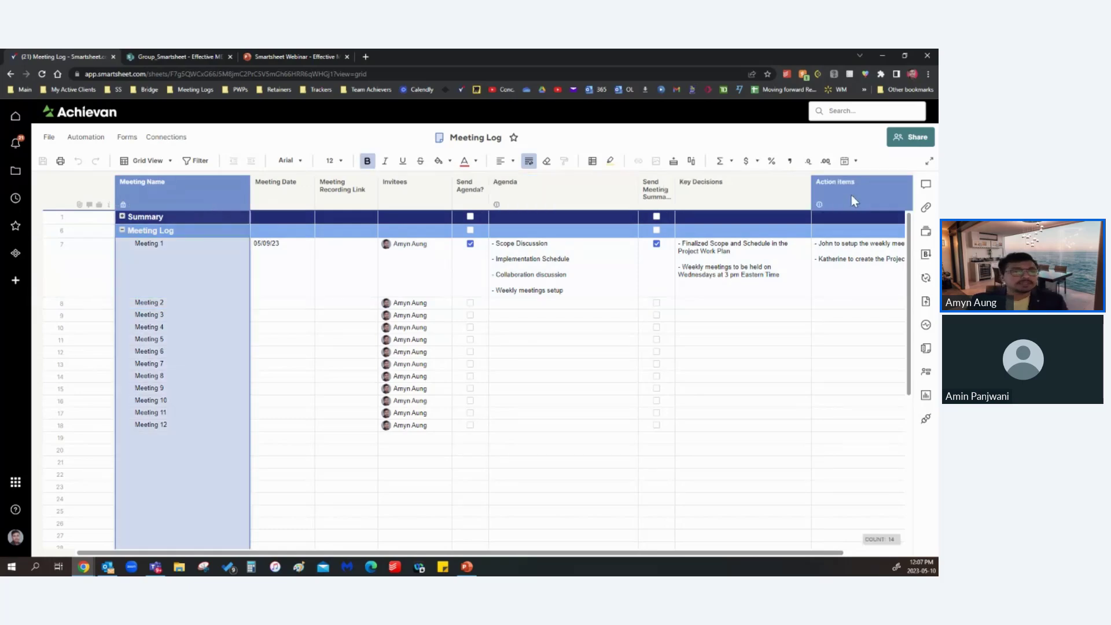
pyautogui.moveTo(683, 554)
pyautogui.mouseDown()
pyautogui.moveTo(758, 549)
pyautogui.moveTo(693, 542)
pyautogui.mouseUp()
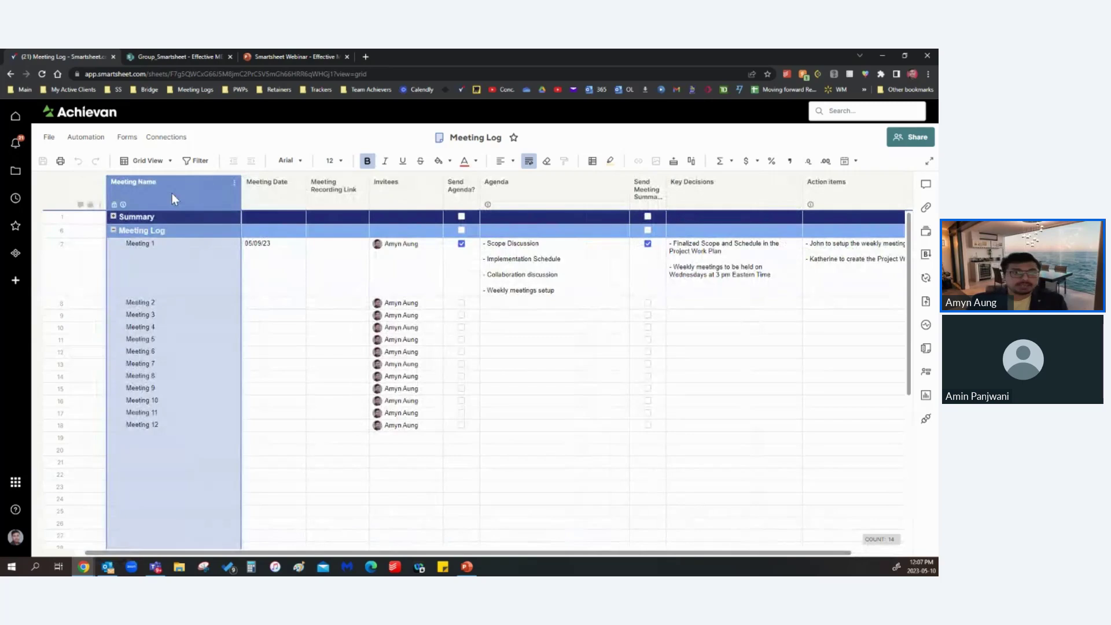
pyautogui.click(167, 261)
pyautogui.moveTo(180, 296); pyautogui.dragTo(185, 427)
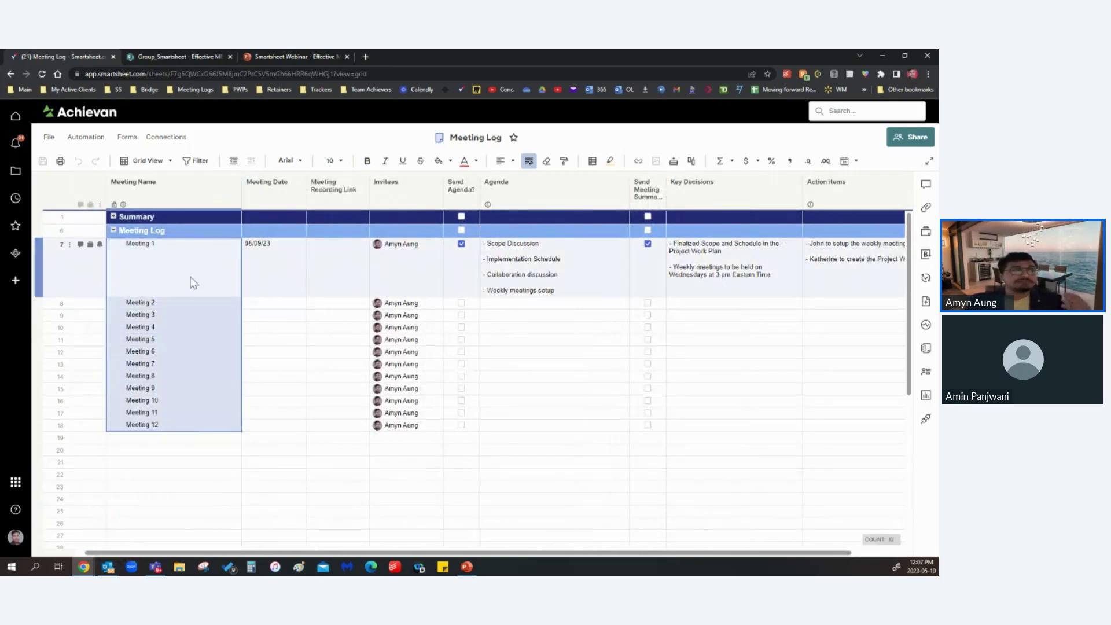
pyautogui.moveTo(190, 280); pyautogui.dragTo(177, 412)
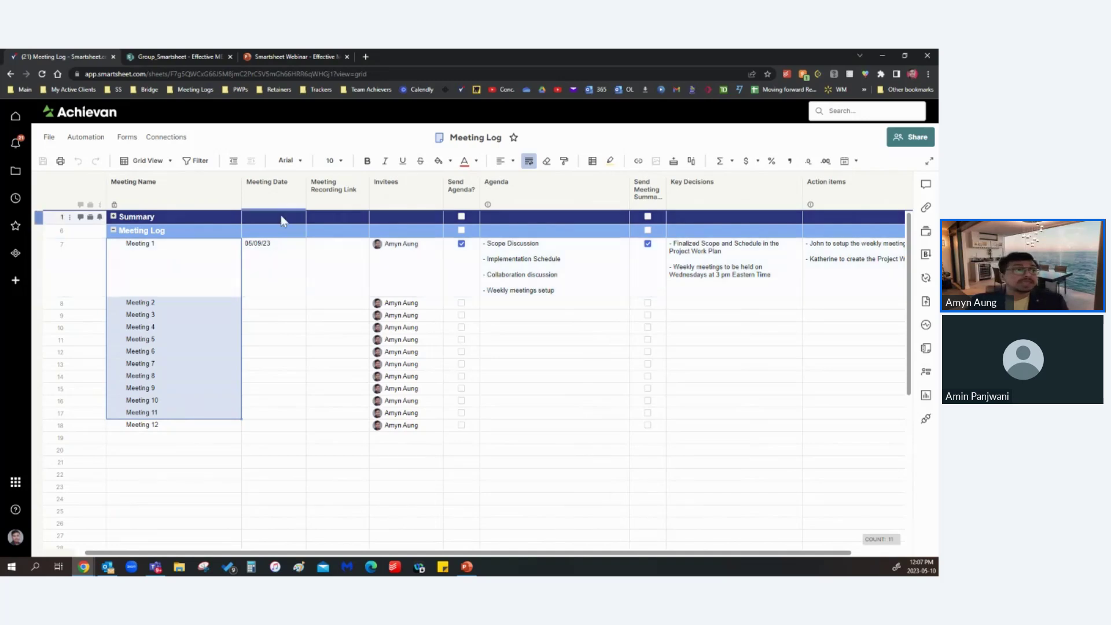
pyautogui.click(266, 191)
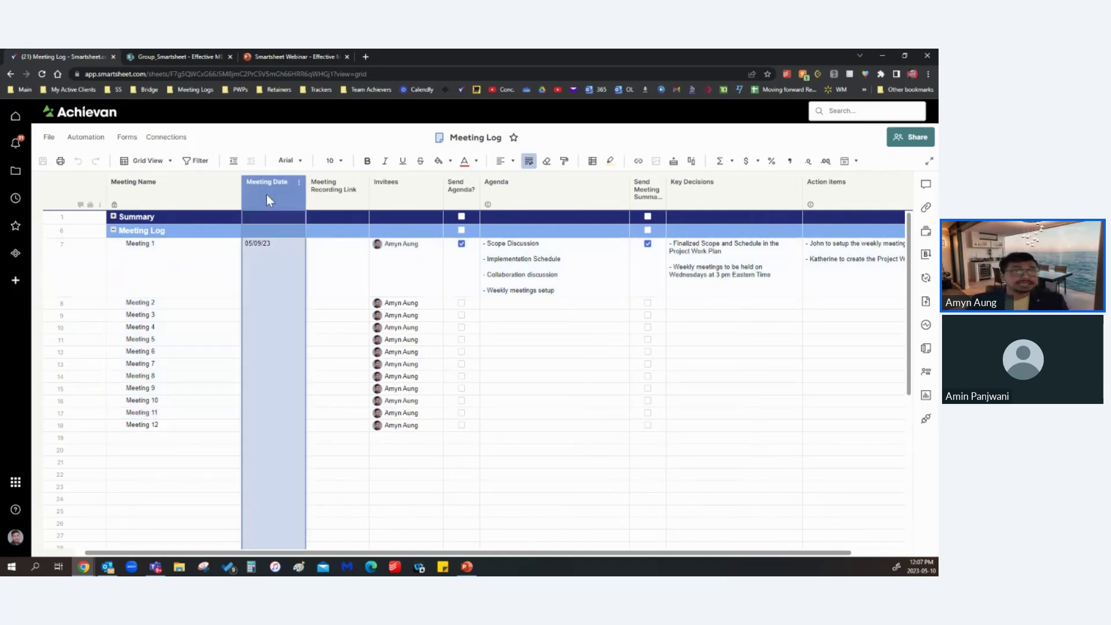
pyautogui.click(285, 281)
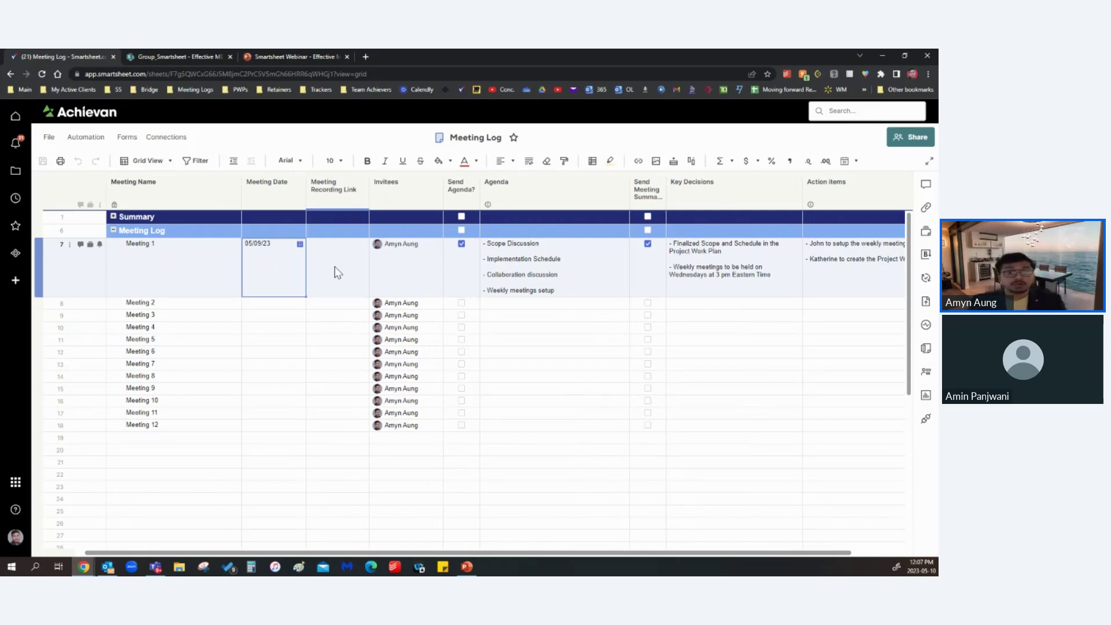
# Inspect the Meeting Recording Link and Invitees columns, including the contact choices for Meeting 1's invitees.
pyautogui.click(332, 195)
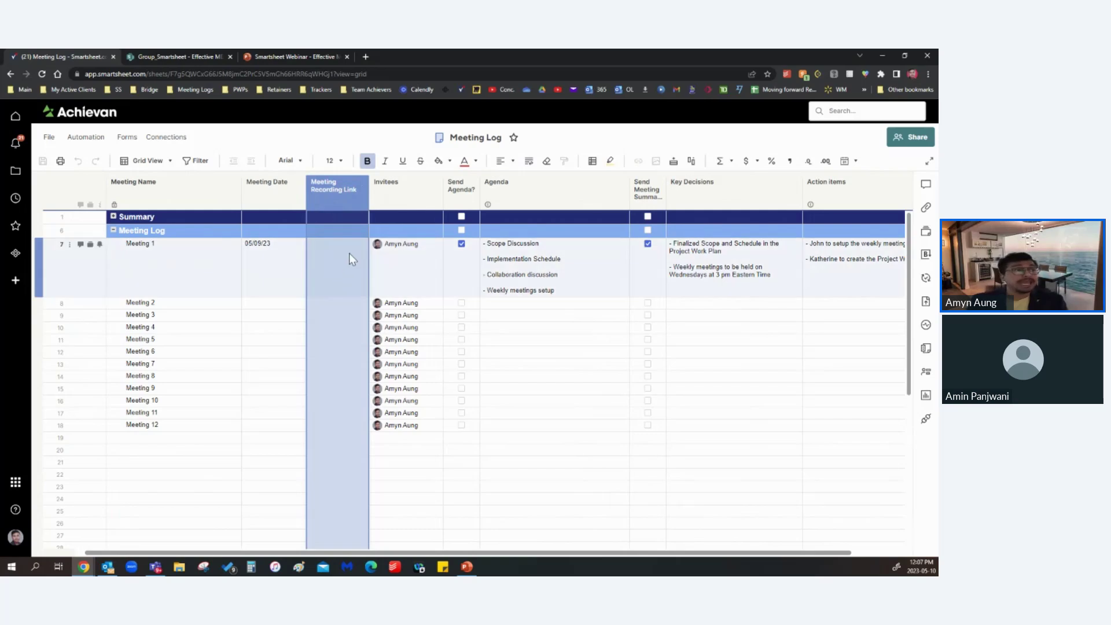
pyautogui.click(409, 195)
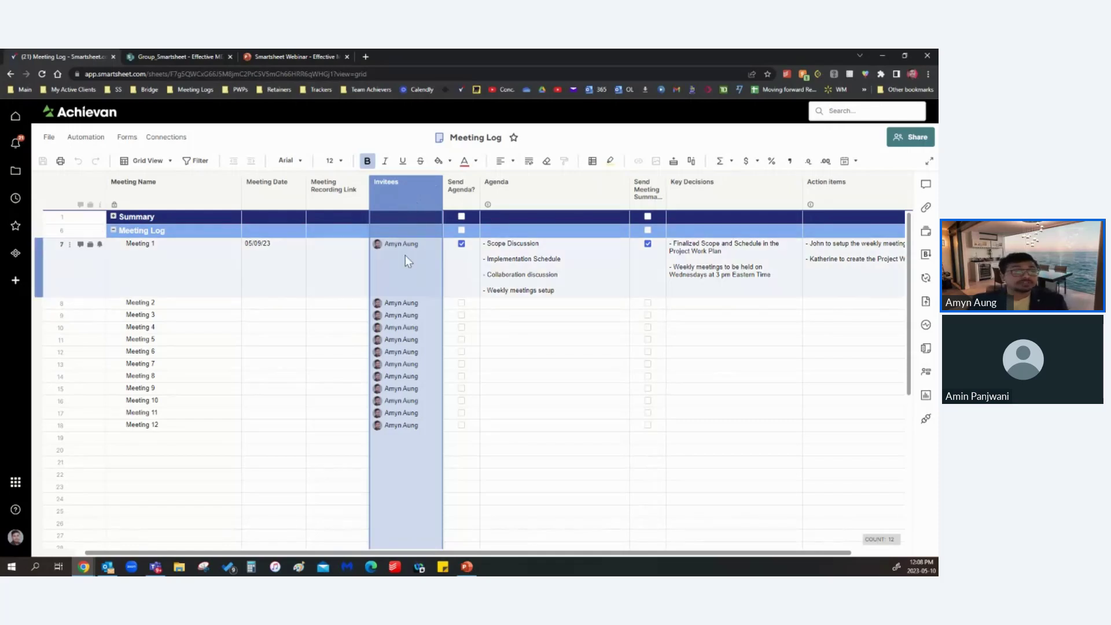
pyautogui.moveTo(406, 263); pyautogui.dragTo(401, 426)
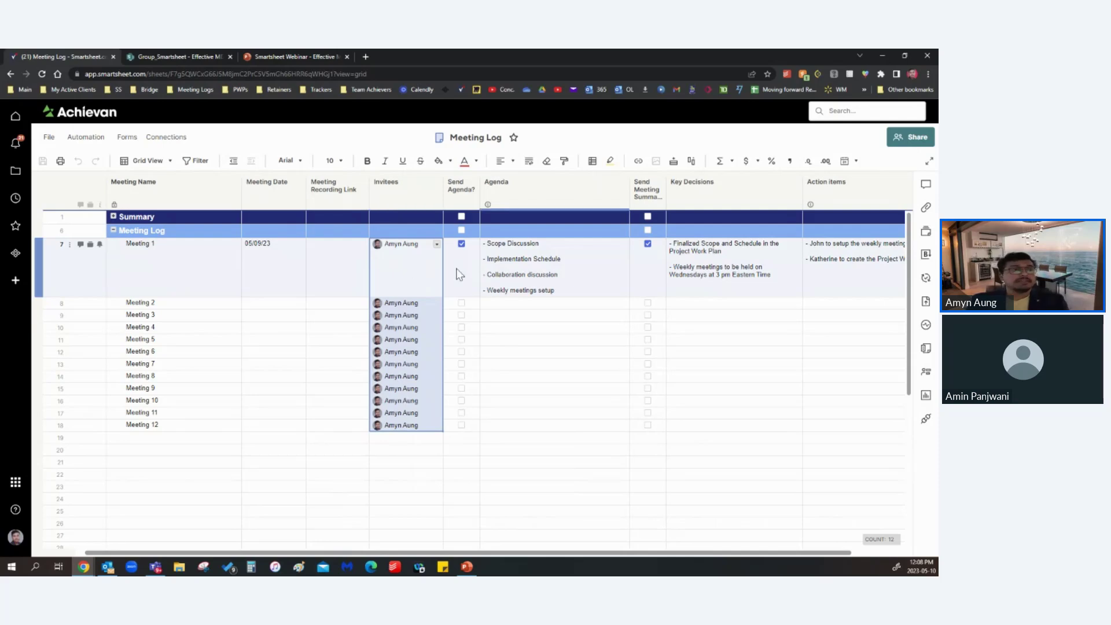
pyautogui.click(411, 193)
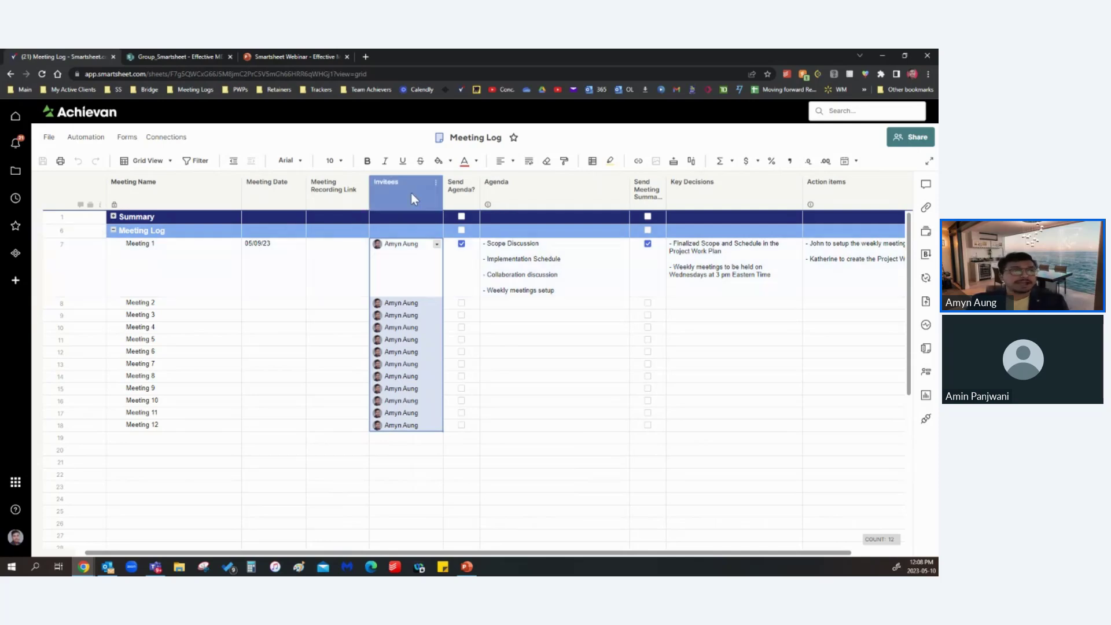
pyautogui.click(423, 272)
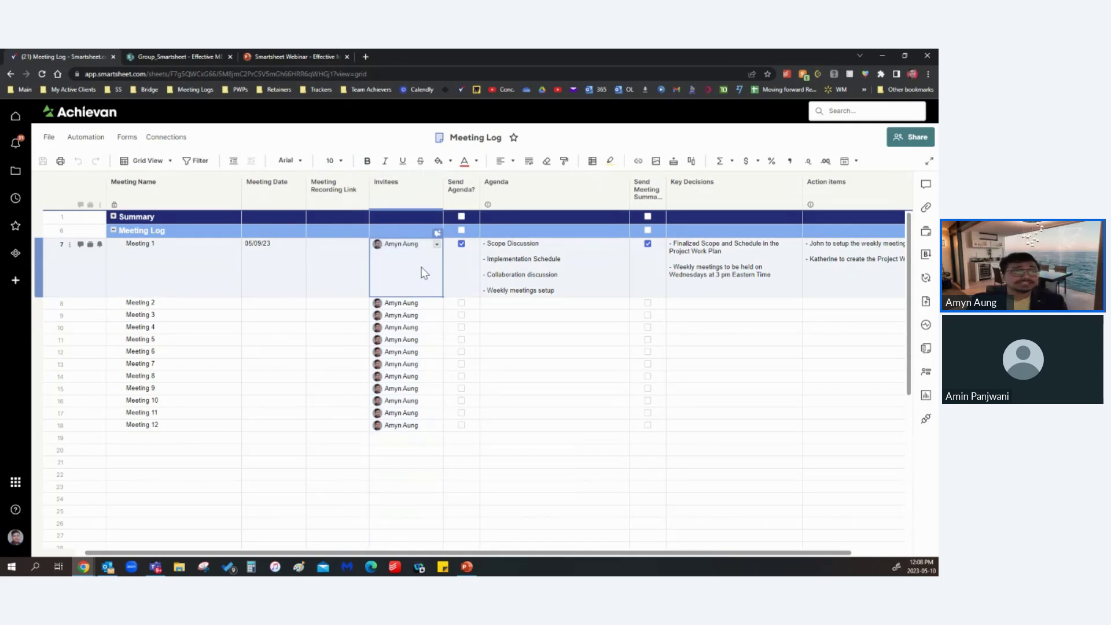
pyautogui.click(425, 272)
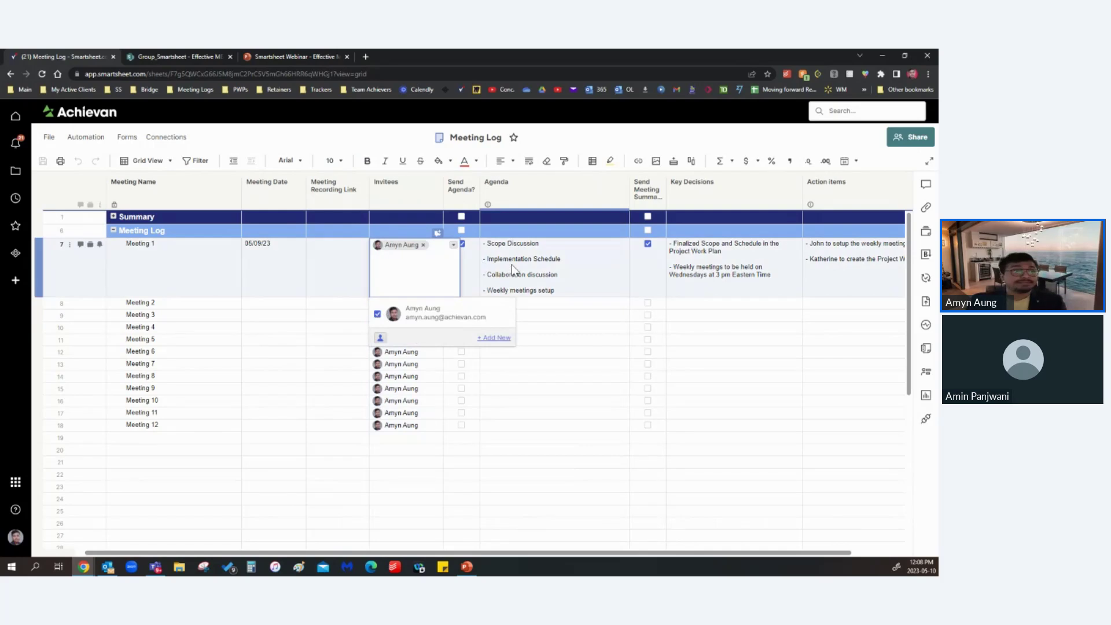
# Review the agenda columns, then the meeting summary checkbox, Key Decisions and Action items columns of the log.
pyautogui.click(464, 190)
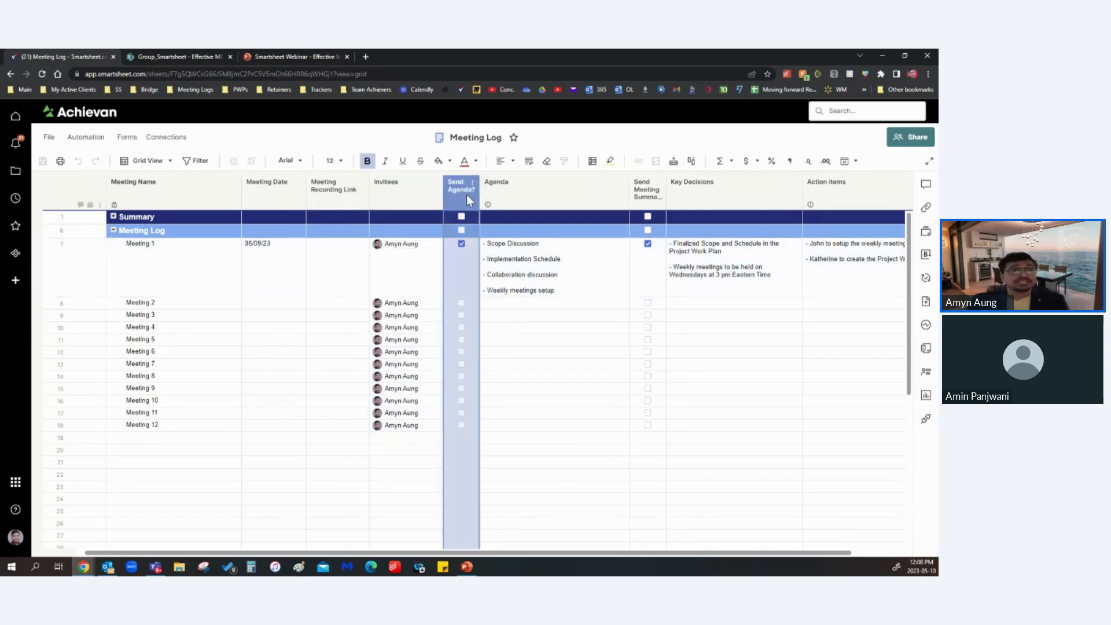
pyautogui.click(534, 191)
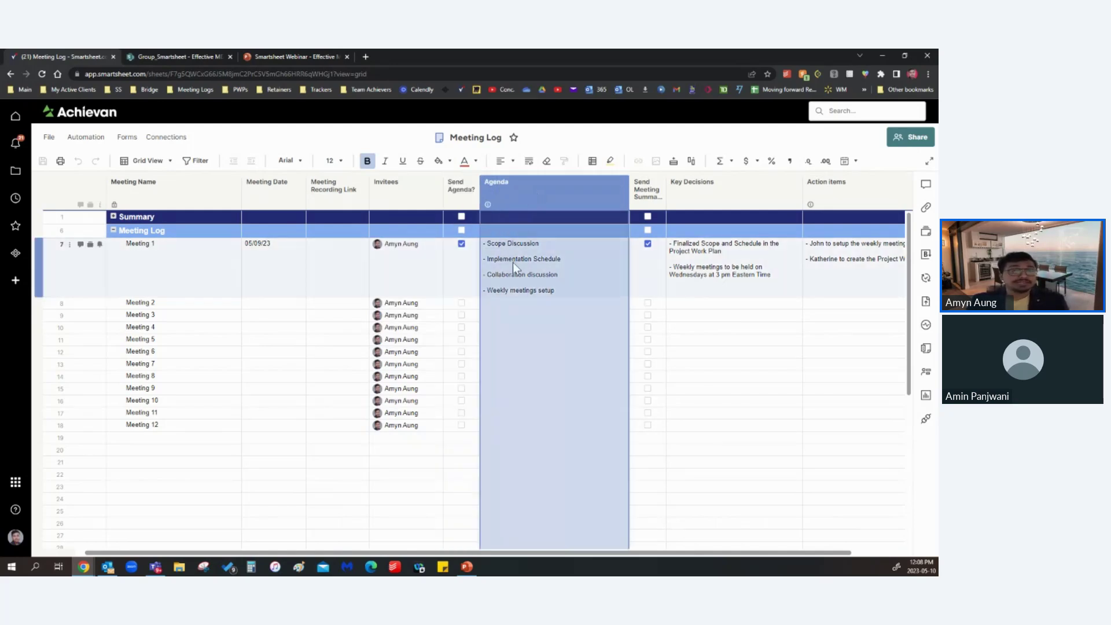
pyautogui.click(466, 199)
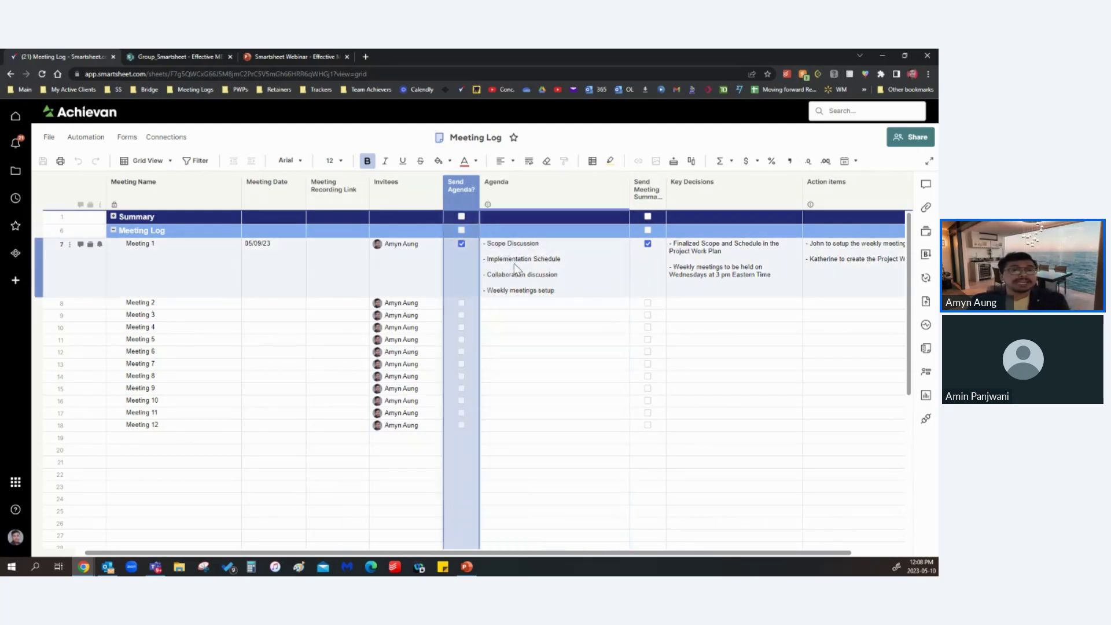
pyautogui.click(646, 191)
pyautogui.keyDown('shift'); pyautogui.click(823, 192); pyautogui.keyUp('shift')
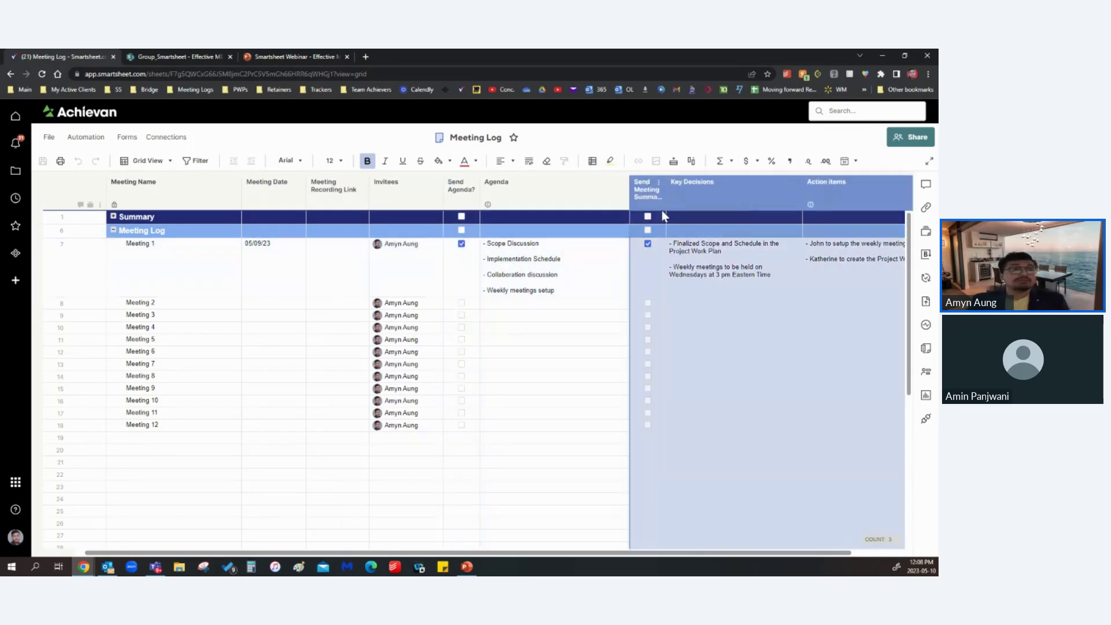
pyautogui.click(648, 196)
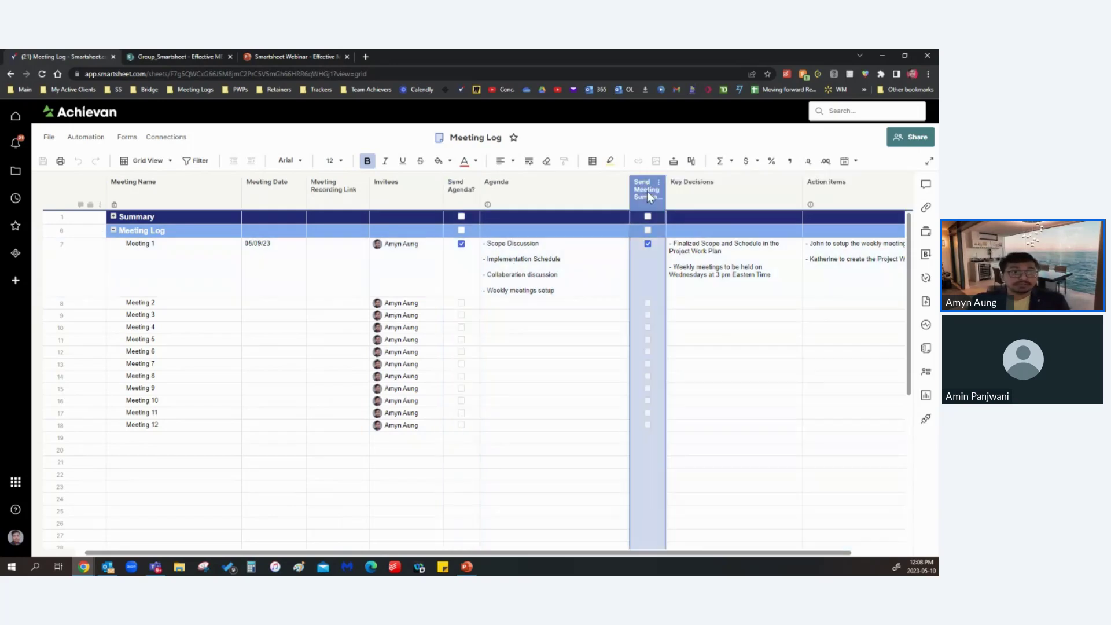
pyautogui.keyDown('shift'); pyautogui.click(717, 196); pyautogui.keyUp('shift')
pyautogui.click(716, 191)
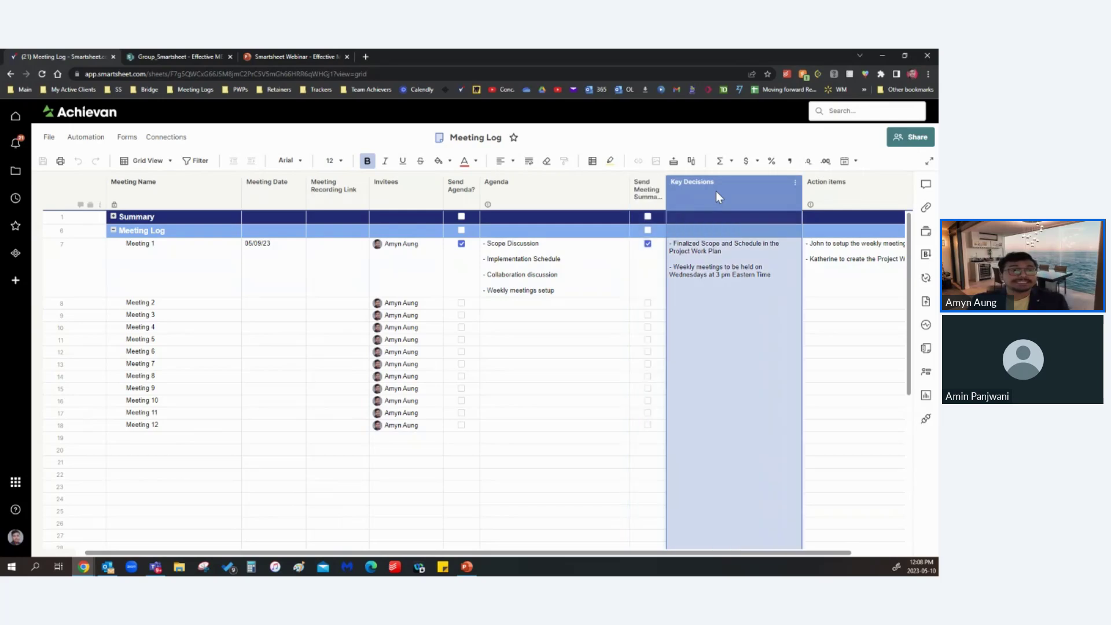
pyautogui.keyDown('shift'); pyautogui.click(831, 195); pyautogui.keyUp('shift')
pyautogui.click(831, 195)
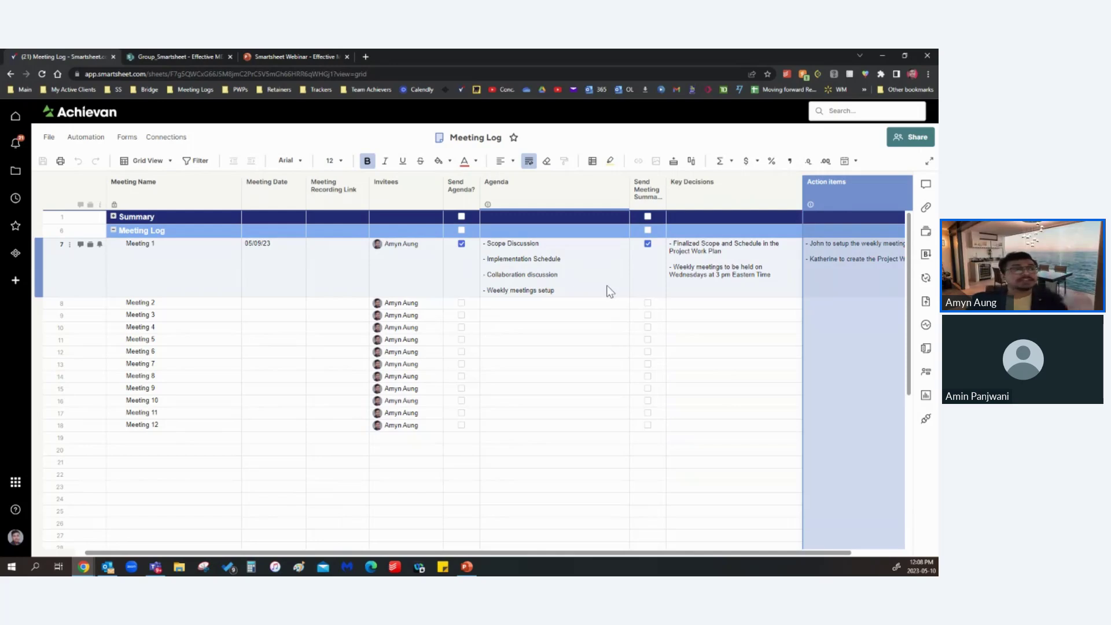
# Look over the Meeting 1 entry's name, meeting date and recording link cells.
pyautogui.click(190, 273)
pyautogui.click(186, 203)
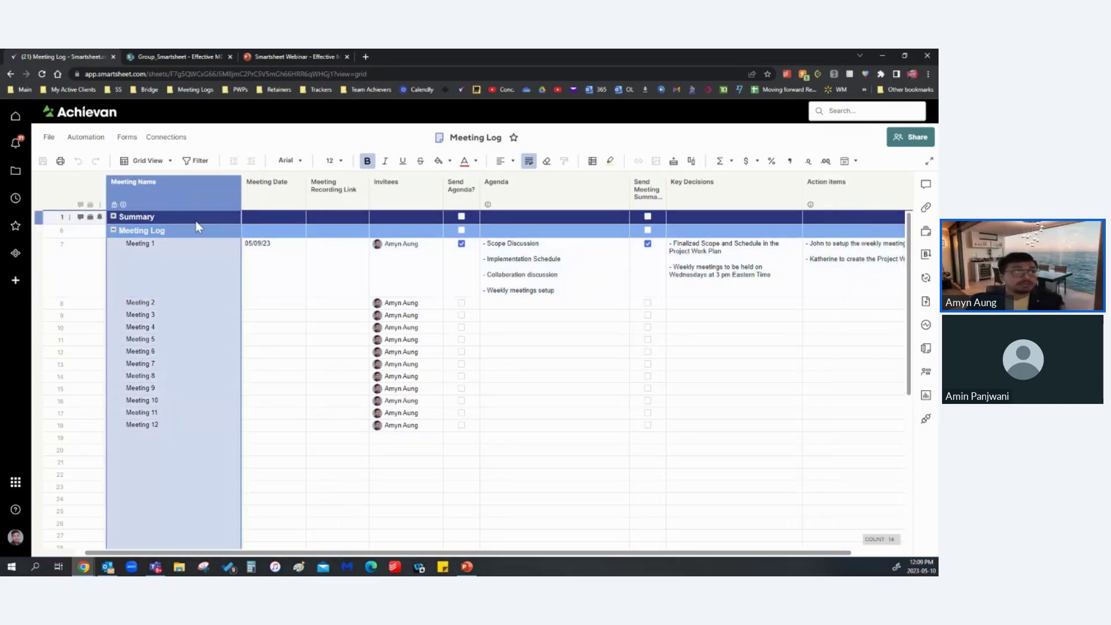
pyautogui.click(181, 252)
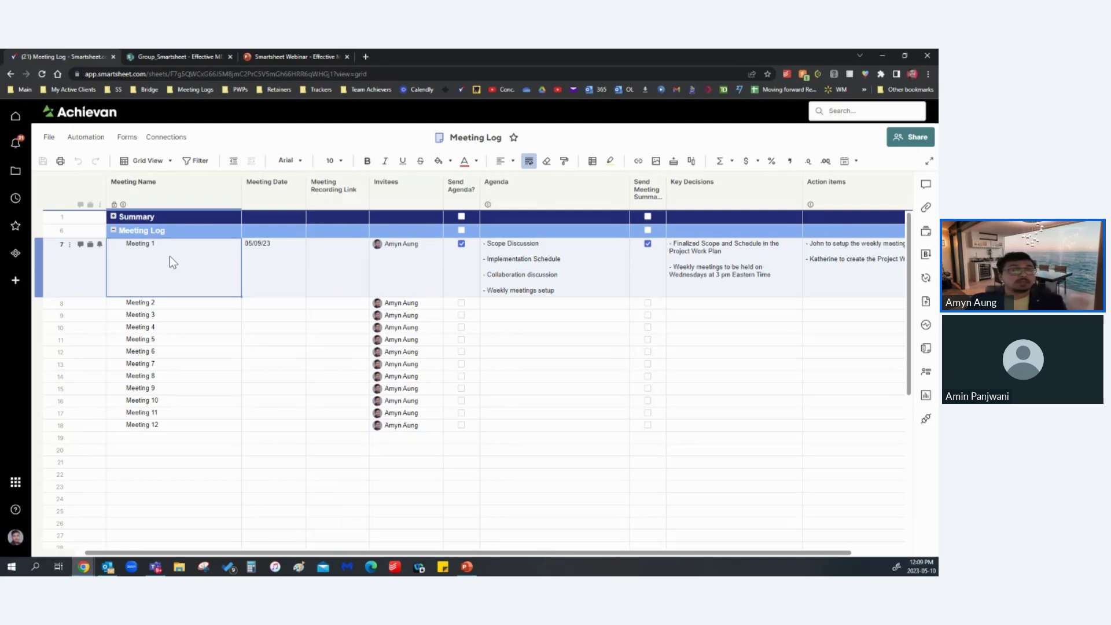
pyautogui.click(277, 257)
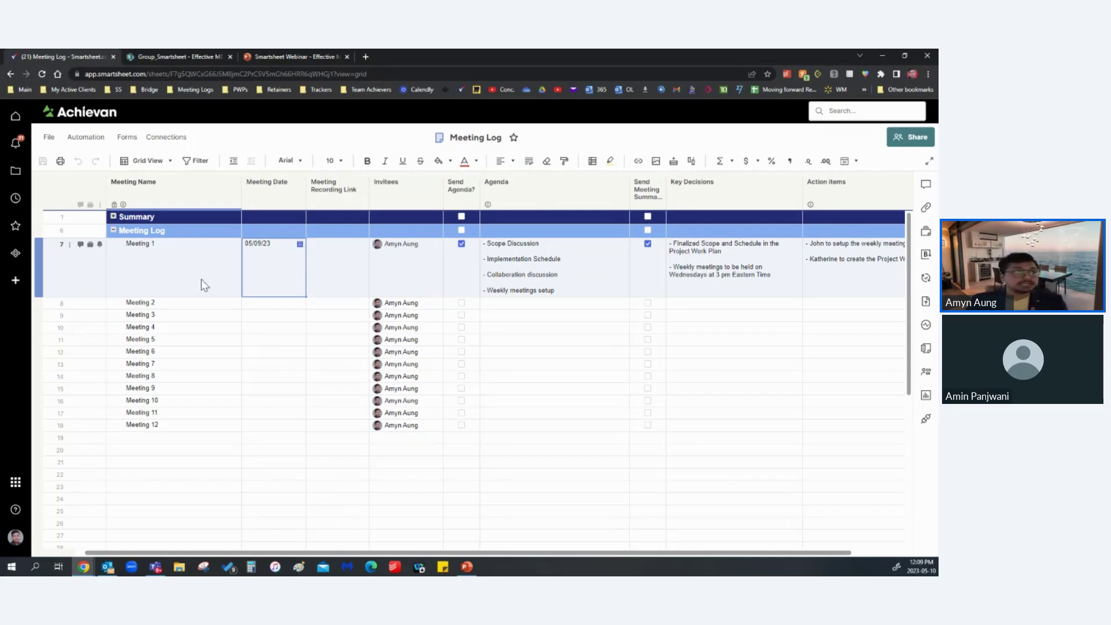
pyautogui.click(151, 265)
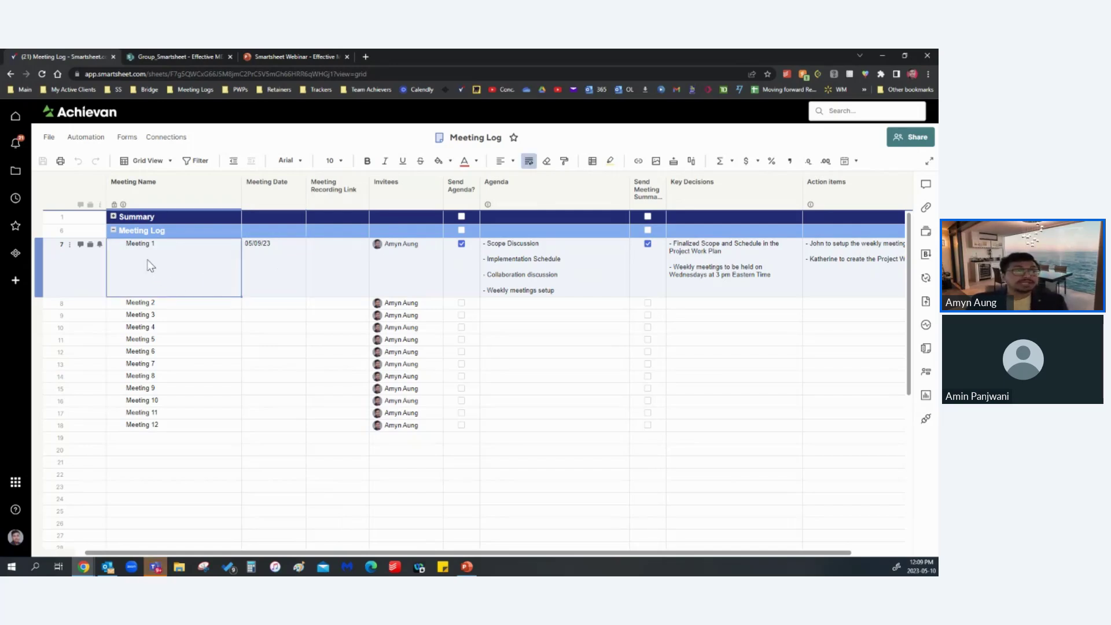
pyautogui.click(282, 248)
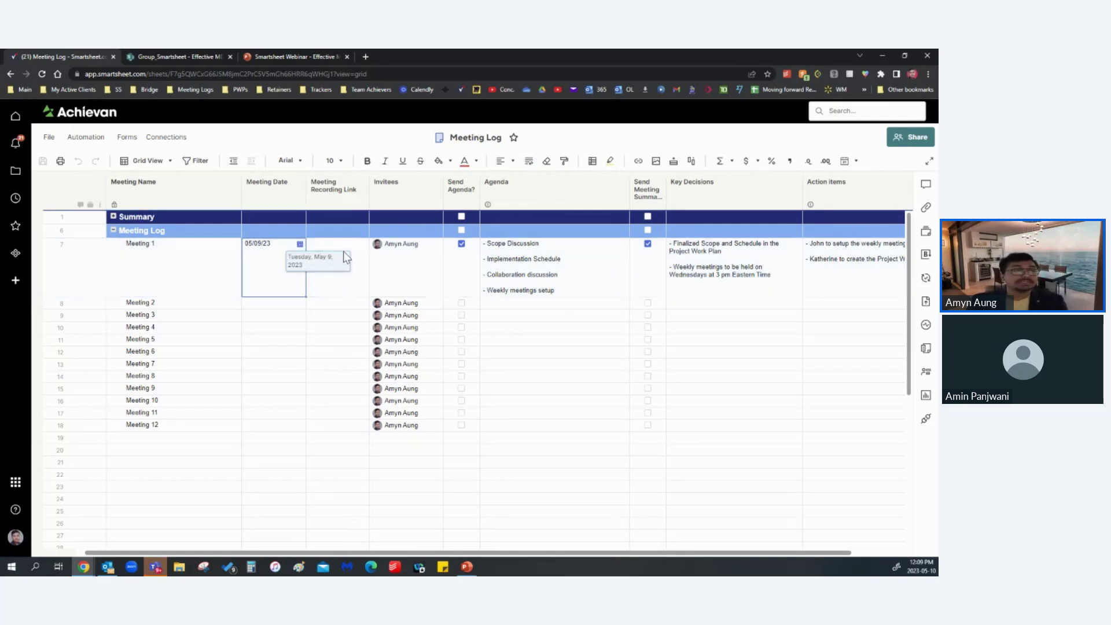
pyautogui.click(342, 275)
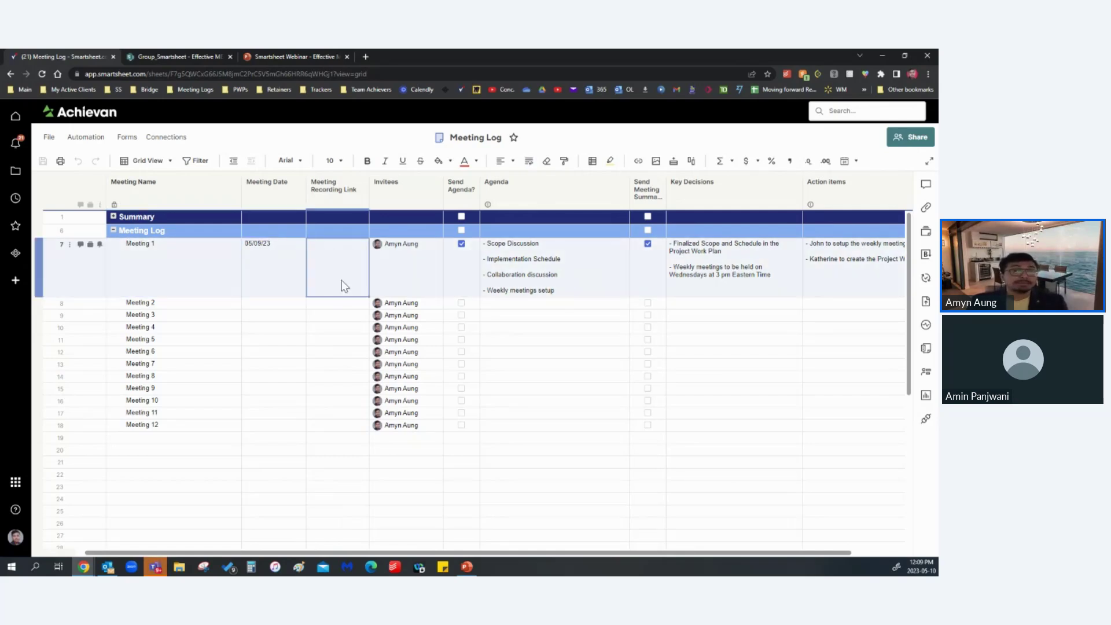
pyautogui.click(339, 249)
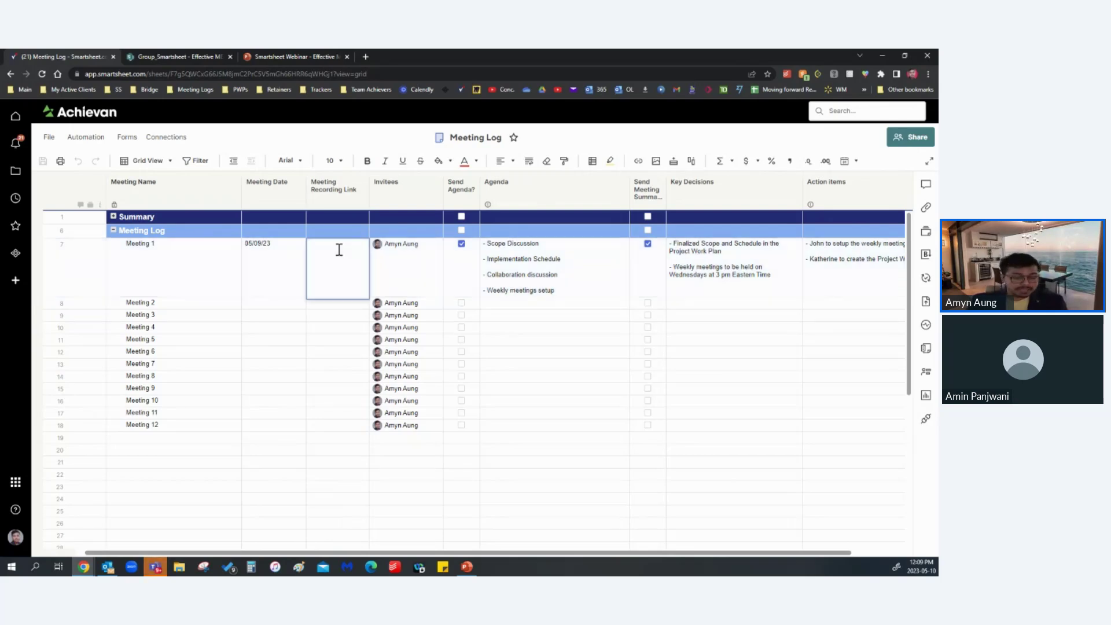
# Review Meeting 1's invitee choices, agenda and summary checkbox, and check the sheet's automation workflow options.
pyautogui.click(405, 270)
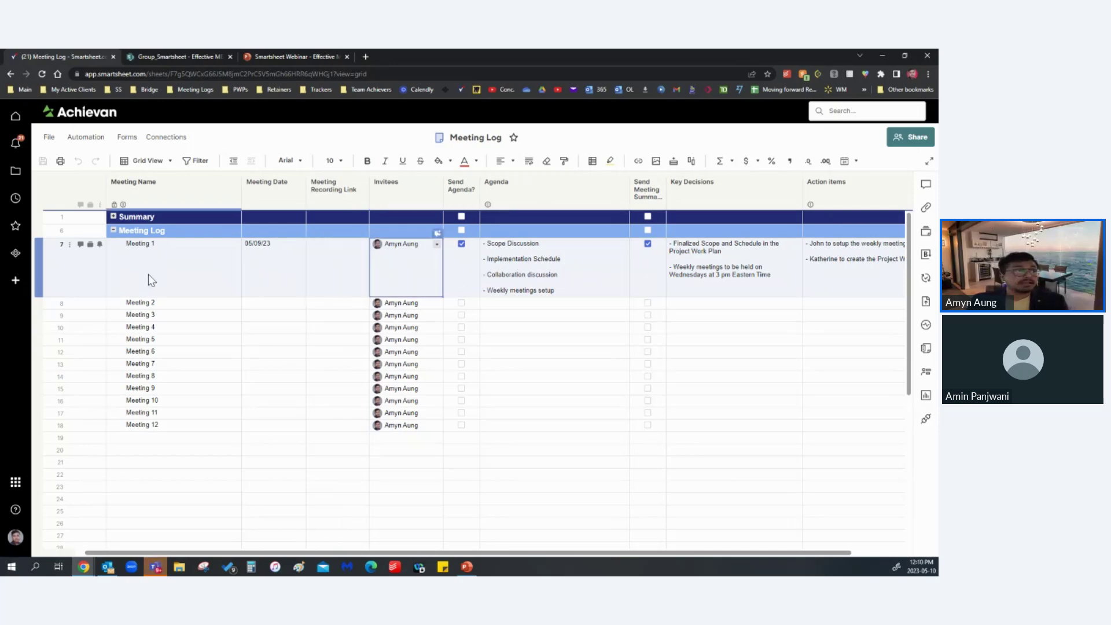
pyautogui.click(62, 269)
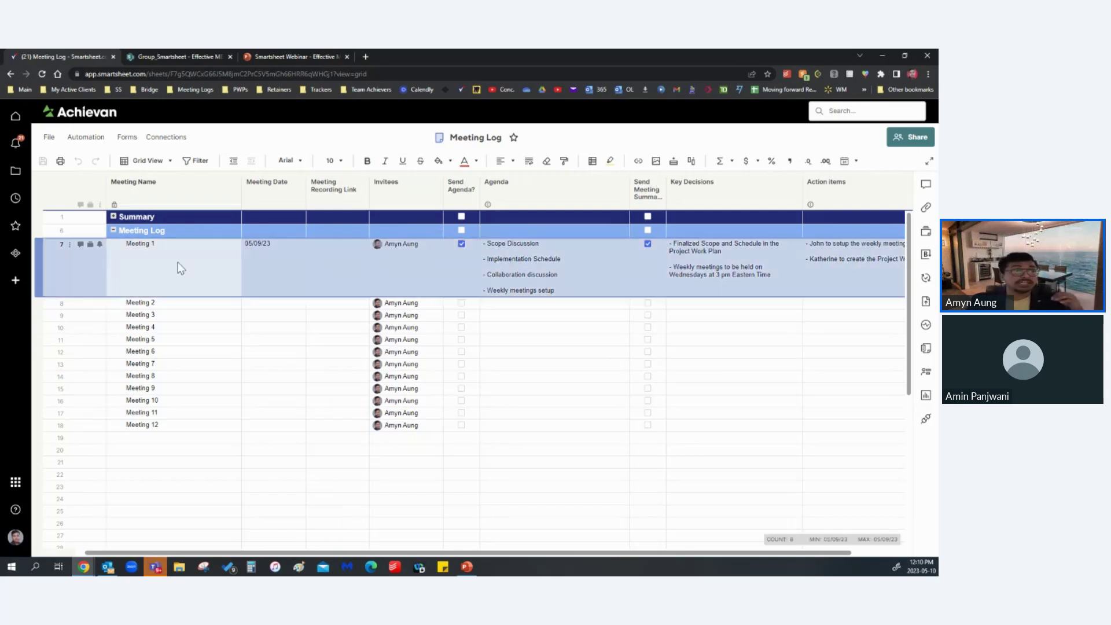
pyautogui.click(402, 267)
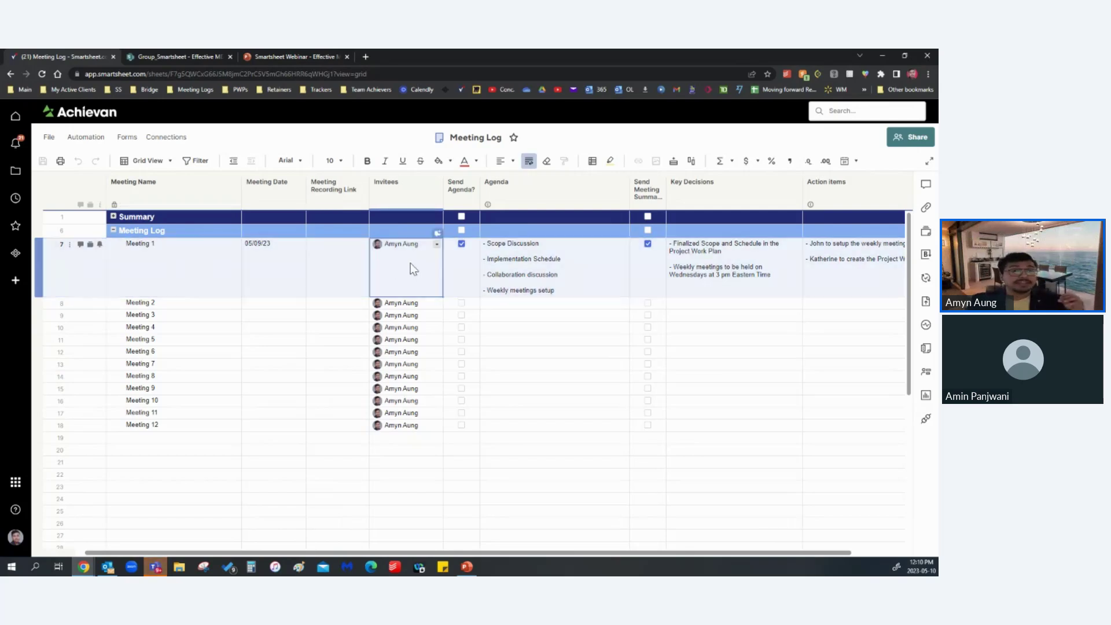
pyautogui.click(414, 267)
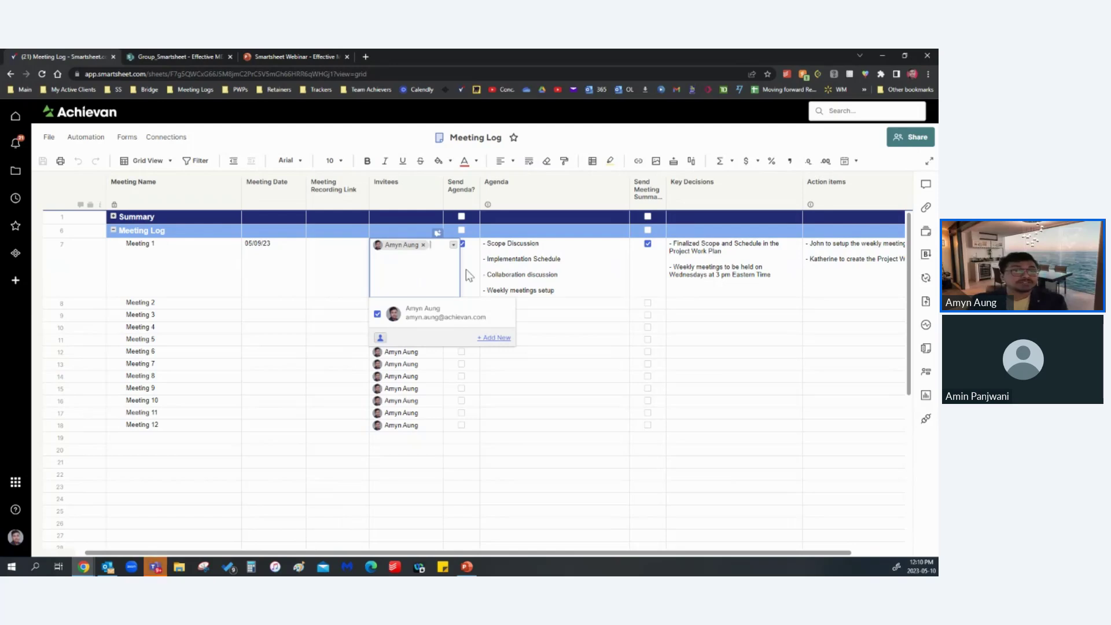
pyautogui.click(514, 287)
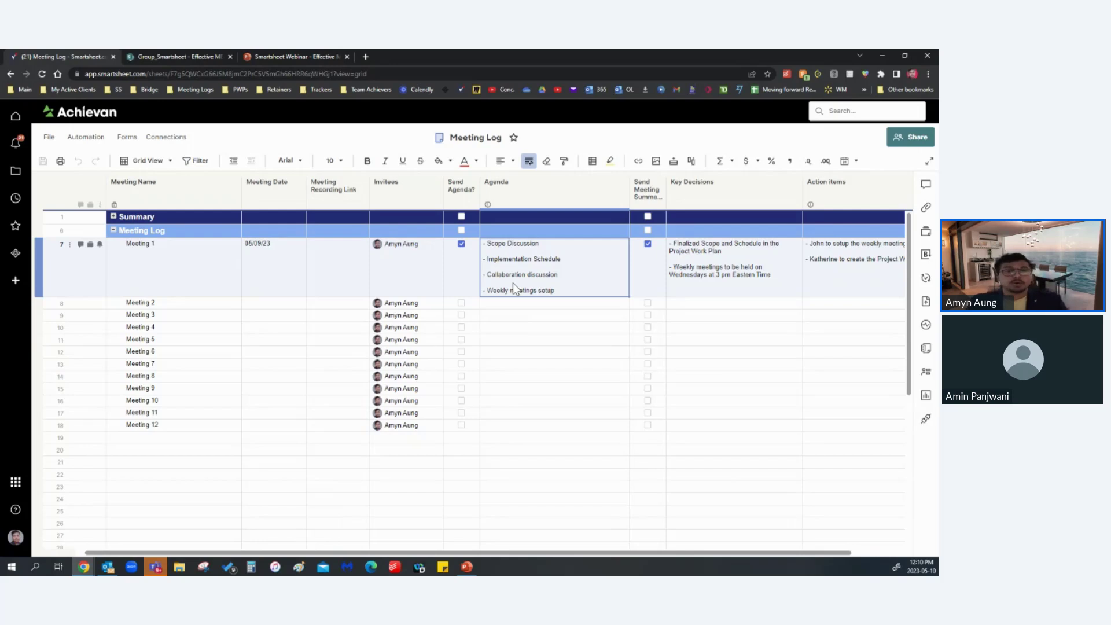
pyautogui.click(70, 141)
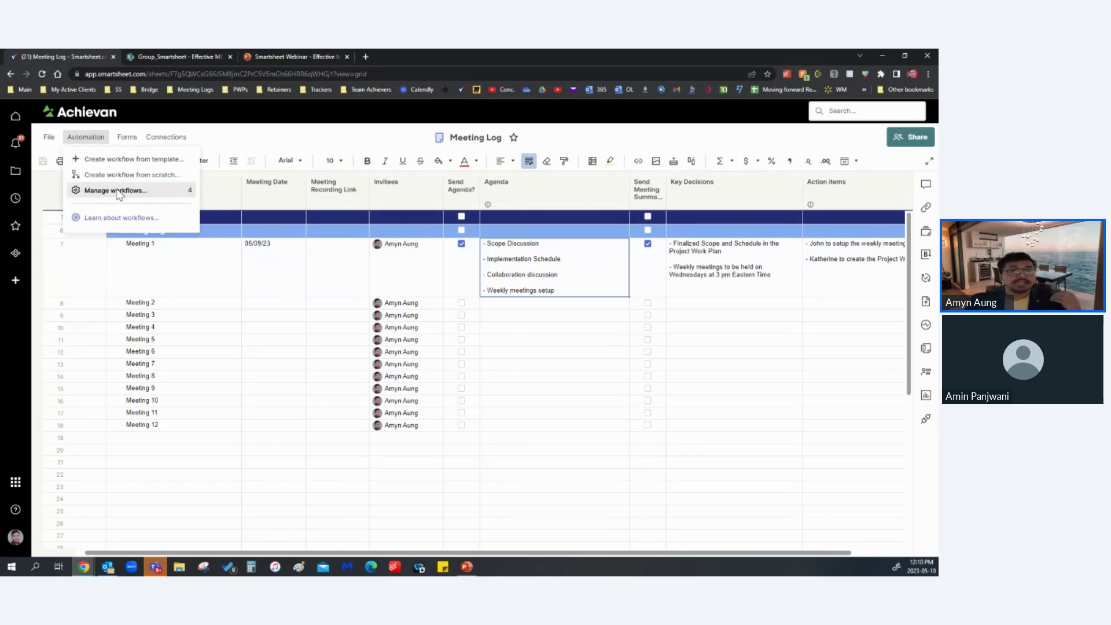
pyautogui.click(653, 275)
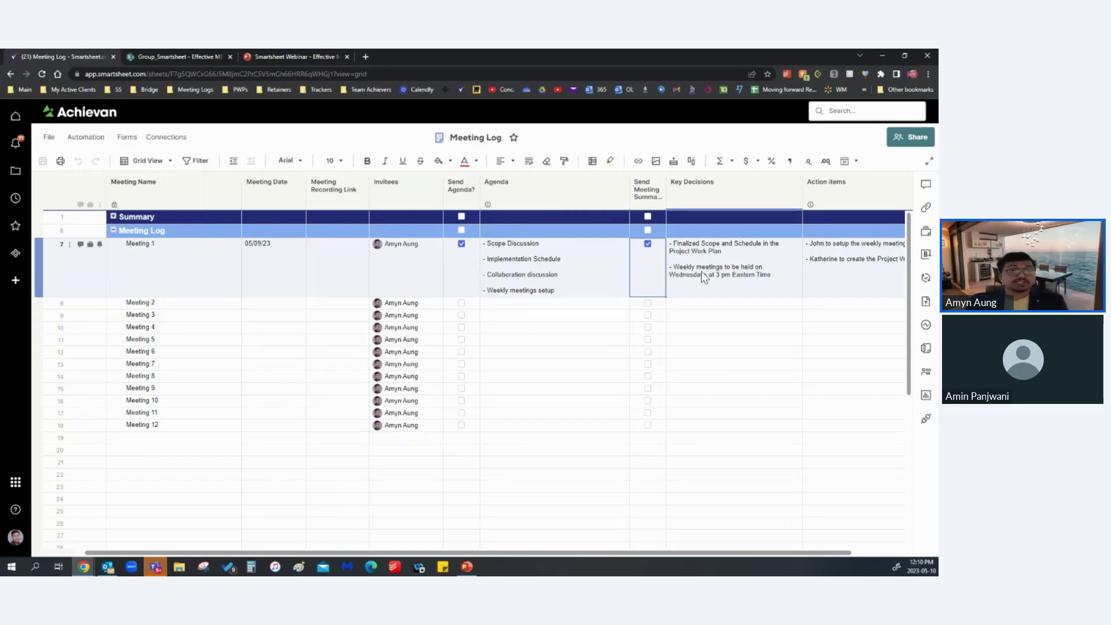
# Review the Key Decisions entry for Meeting 1, opening the cell to read its full text.
pyautogui.click(723, 270)
pyautogui.click(819, 265)
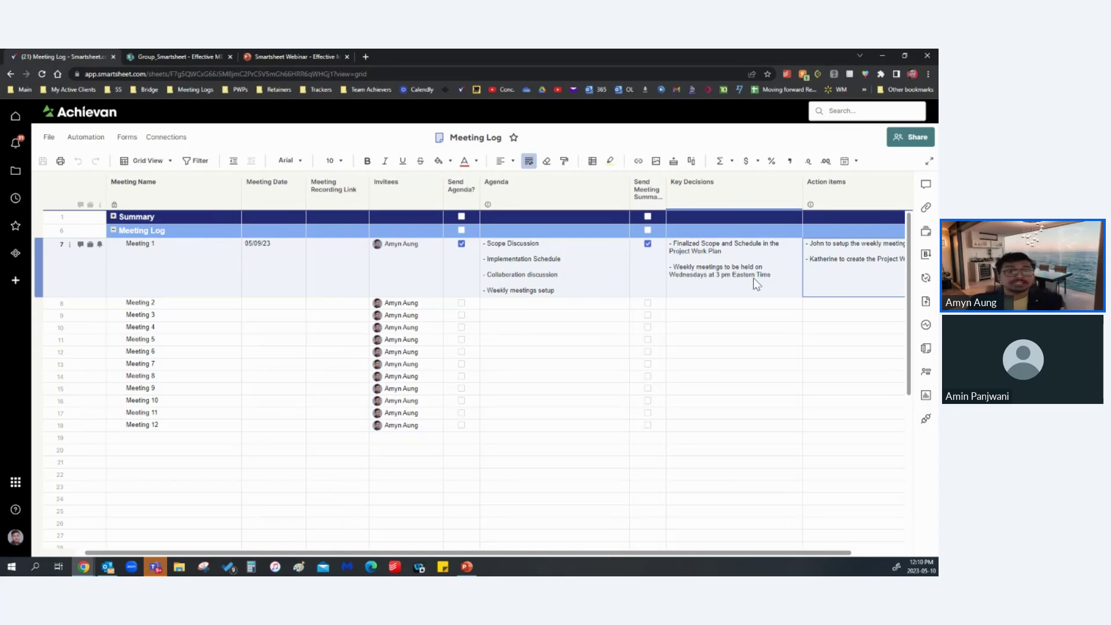
pyautogui.click(750, 278)
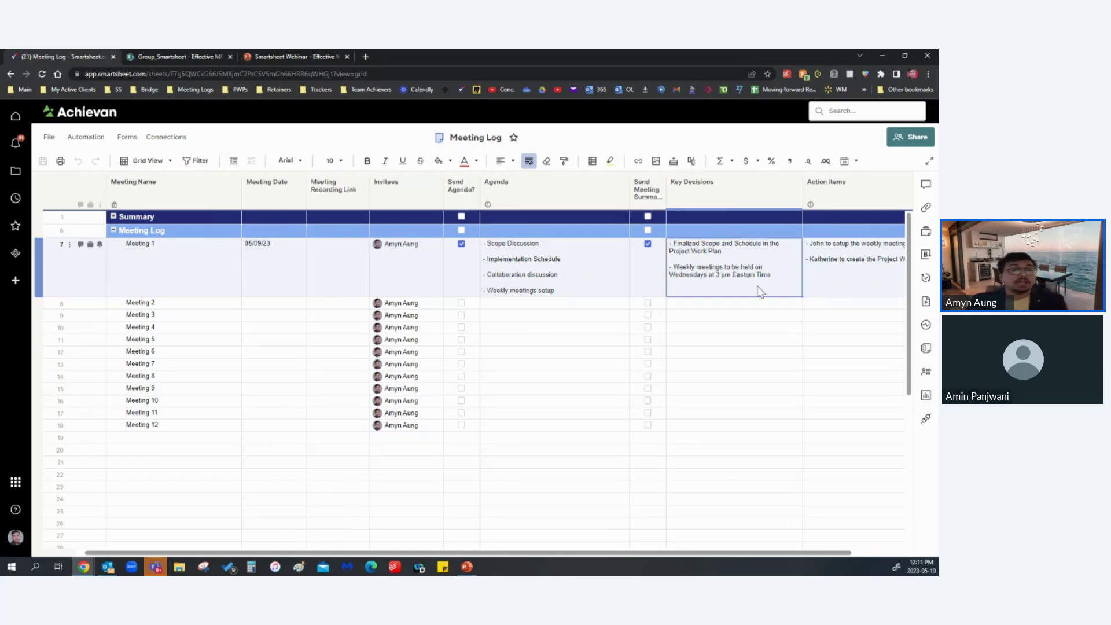
pyautogui.click(758, 287)
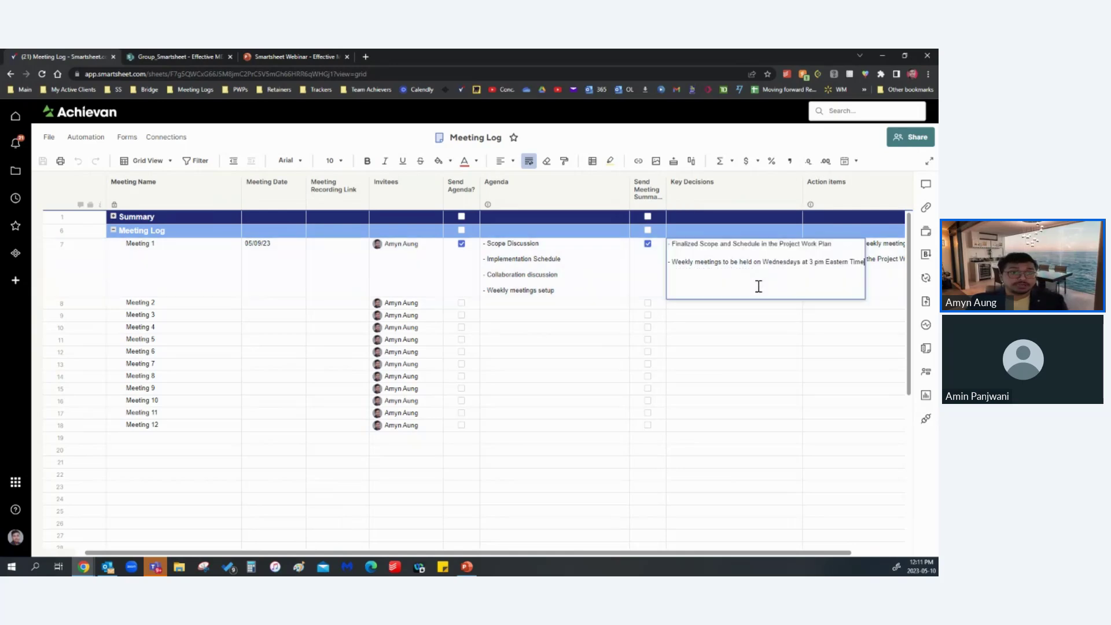
pyautogui.click(746, 317)
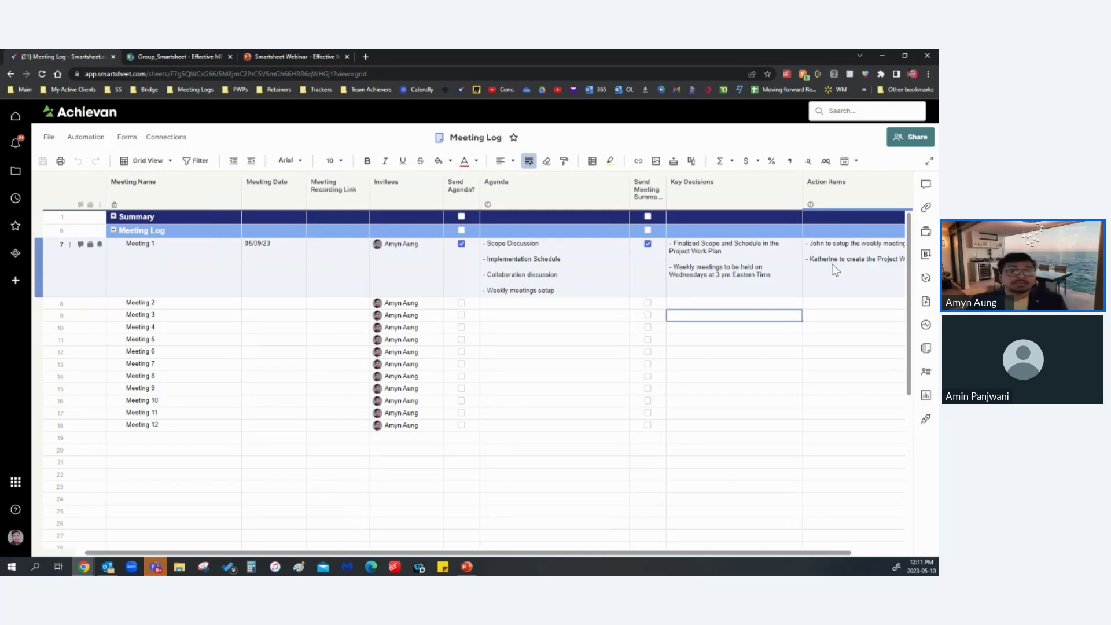
# Read Meeting 1's full Action items text and compare it with the neighbouring Key Decisions cell.
pyautogui.doubleClick(838, 266)
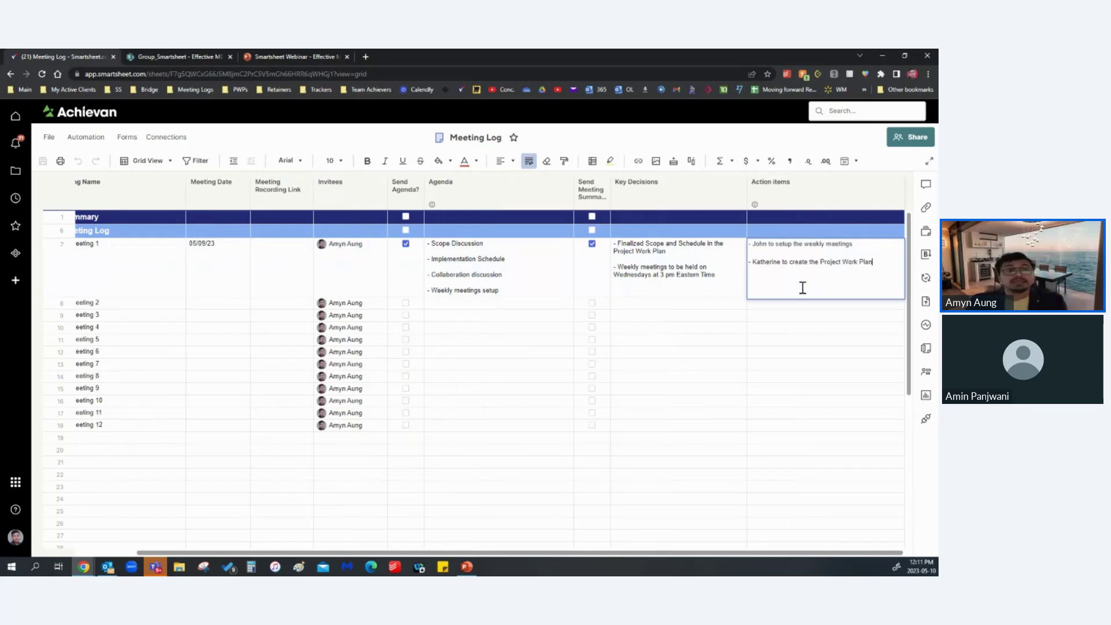
pyautogui.click(732, 276)
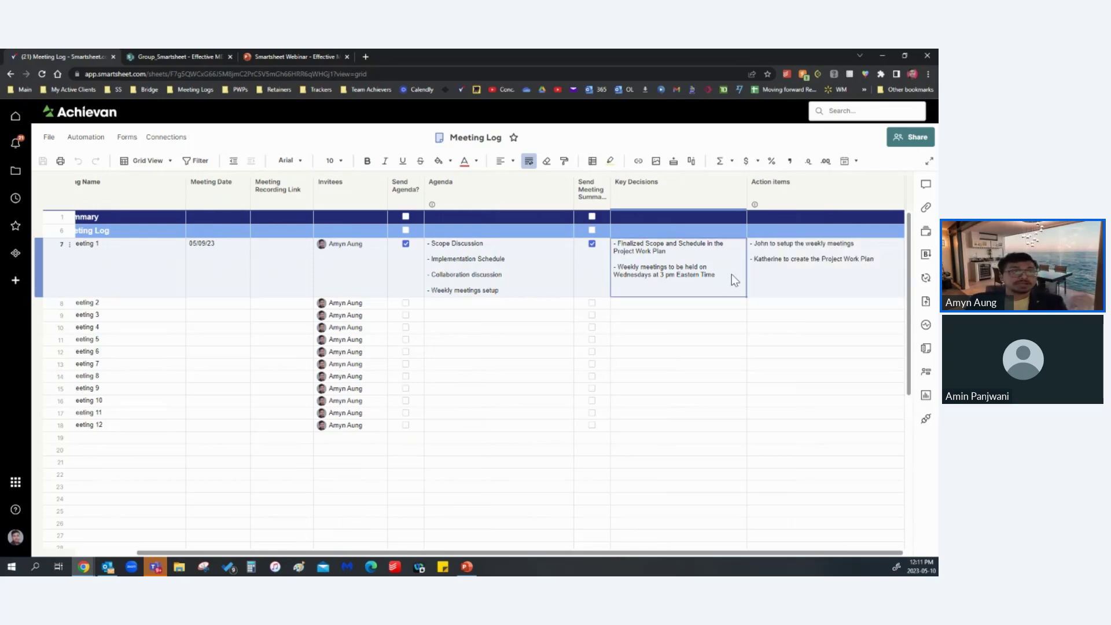
pyautogui.click(798, 281)
pyautogui.click(675, 316)
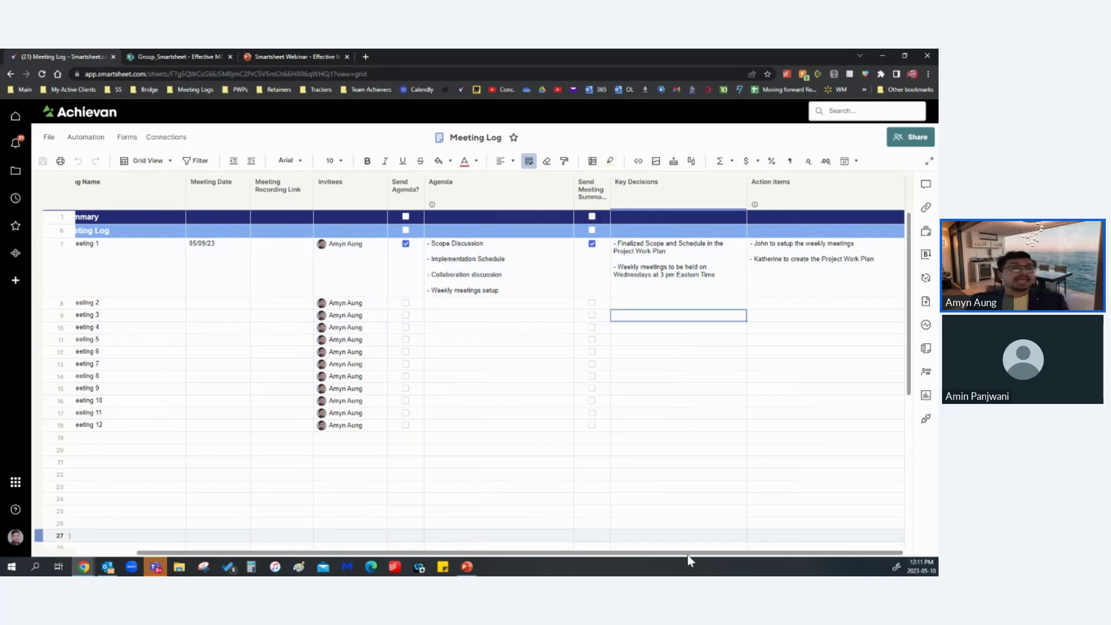
# Check the sheet's automation options, then review Meeting 1's agenda and its summary, Key Decisions and Action items cells.
pyautogui.moveTo(684, 554); pyautogui.dragTo(524, 556)
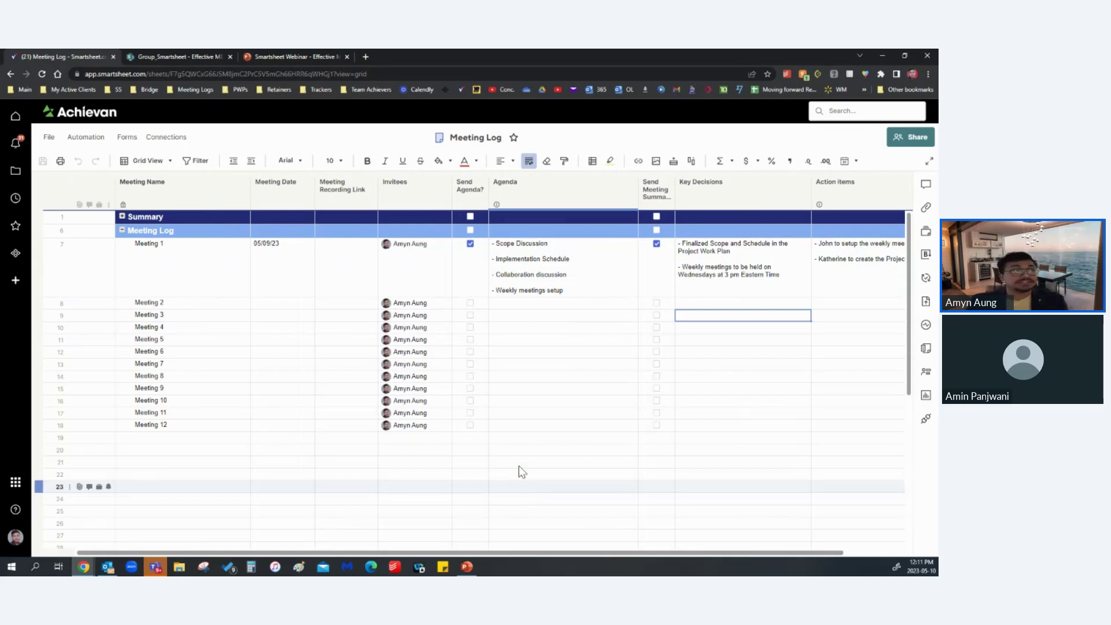
pyautogui.click(85, 137)
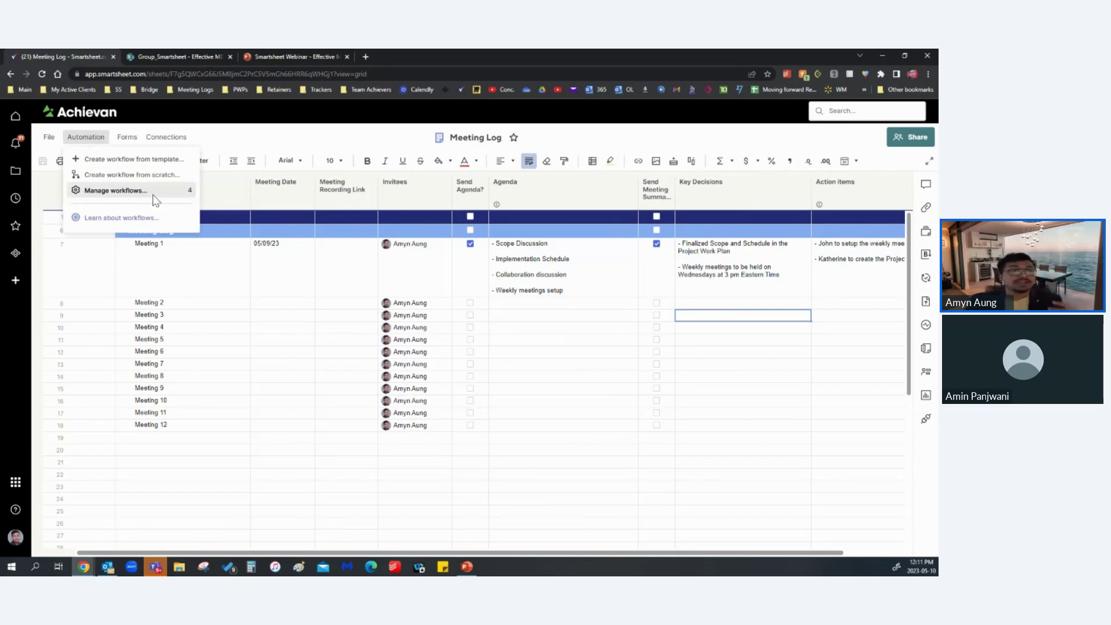
pyautogui.click(571, 267)
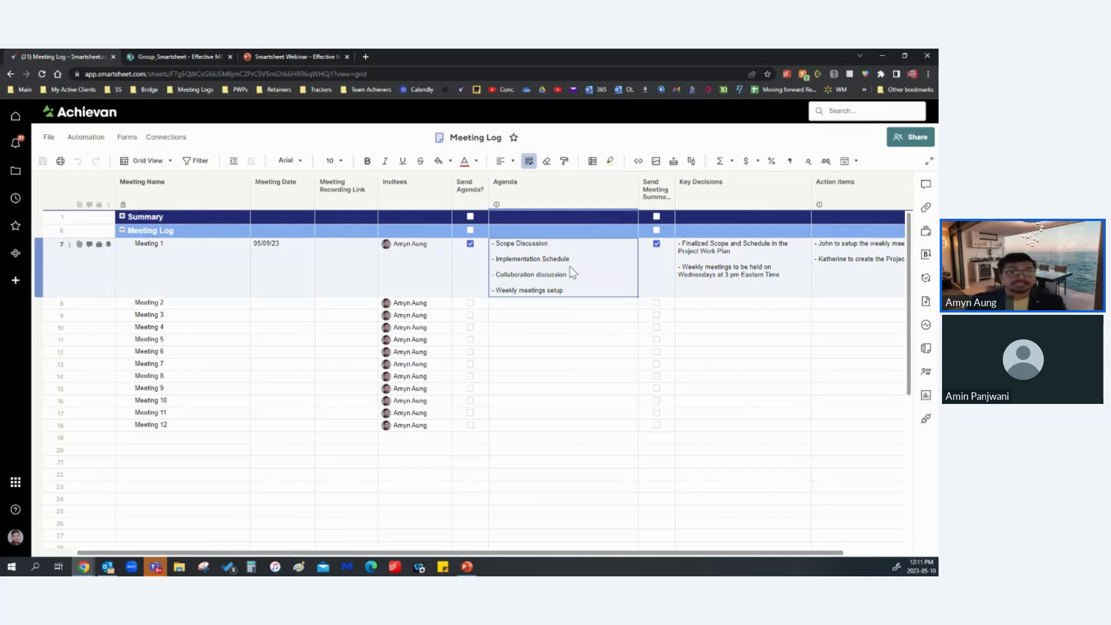
pyautogui.moveTo(665, 278); pyautogui.dragTo(825, 266)
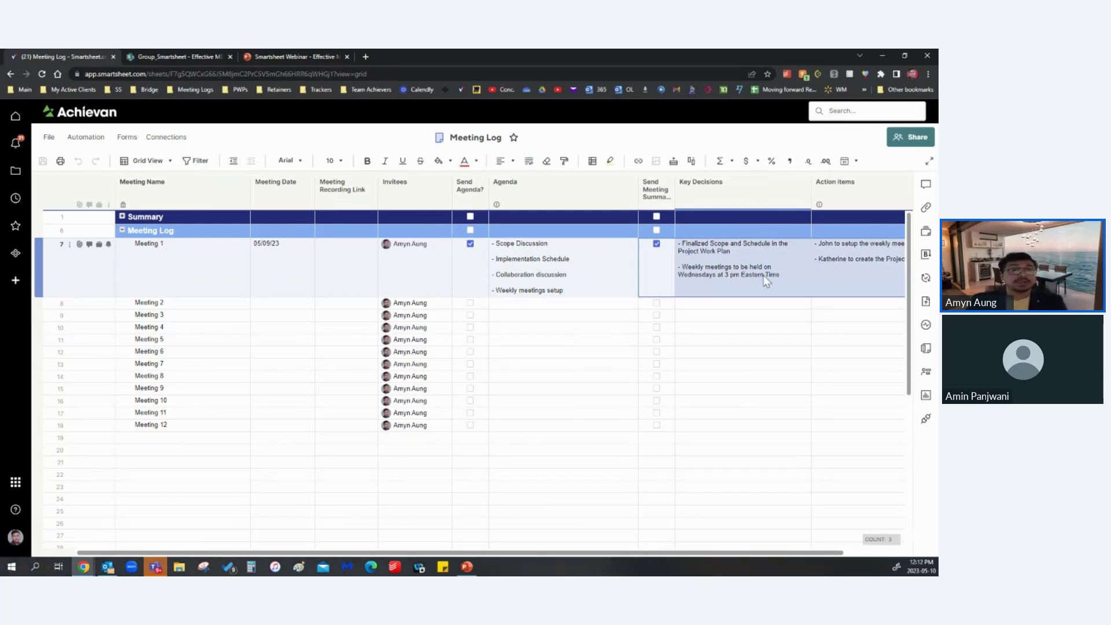
# Open the sheet's saved workflows and take a first look at the "Add the meeting recording" workflow.
pyautogui.click(85, 140)
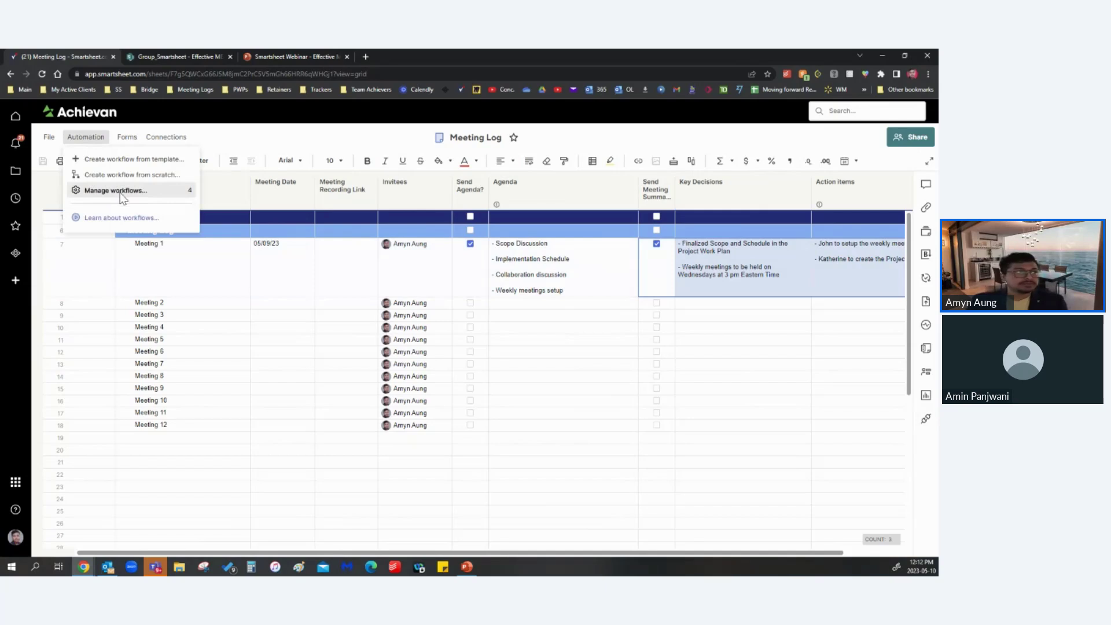
pyautogui.click(118, 191)
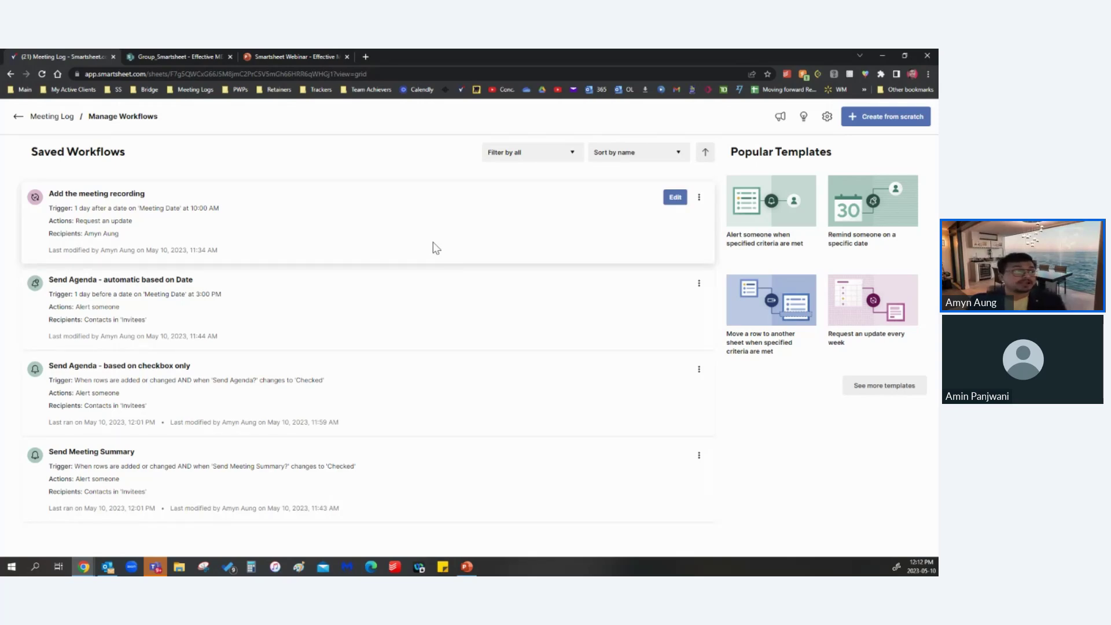
pyautogui.click(674, 200)
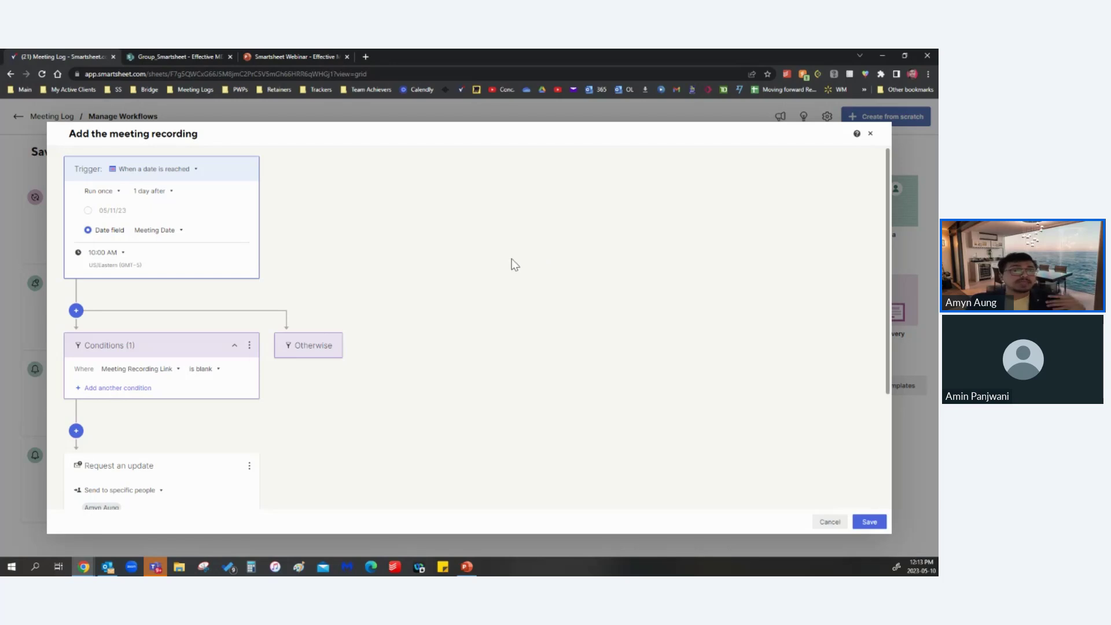
pyautogui.click(870, 134)
pyautogui.moveTo(656, 332)
pyautogui.moveTo(672, 261)
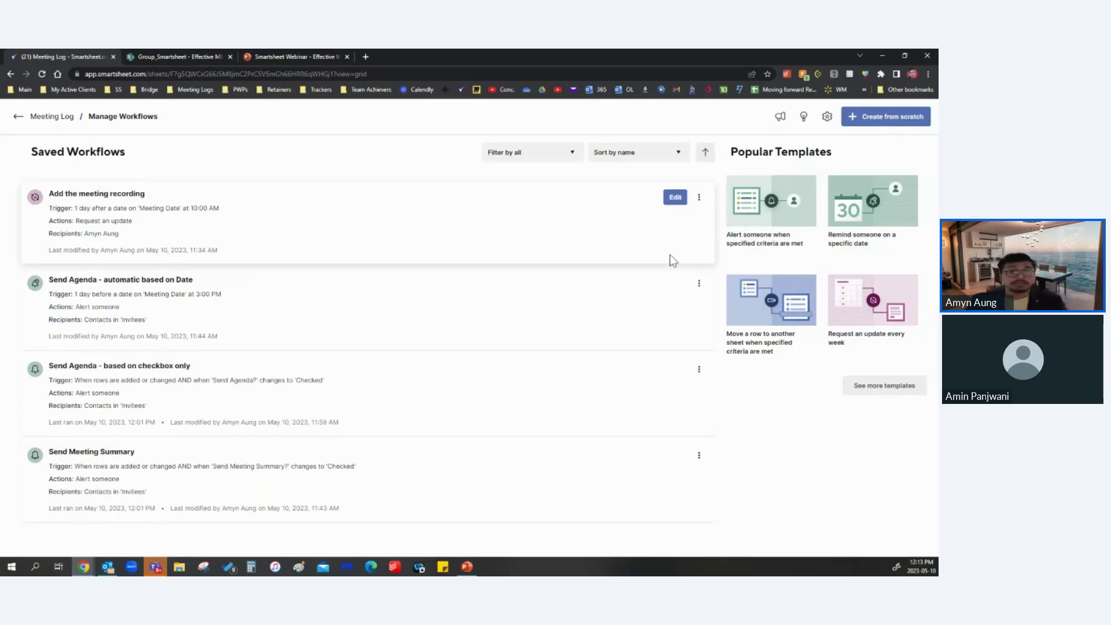
# Examine the trigger, condition and update request blocks of the "Add the meeting recording" workflow.
pyautogui.click(675, 199)
pyautogui.scroll(-1, 383, 369)
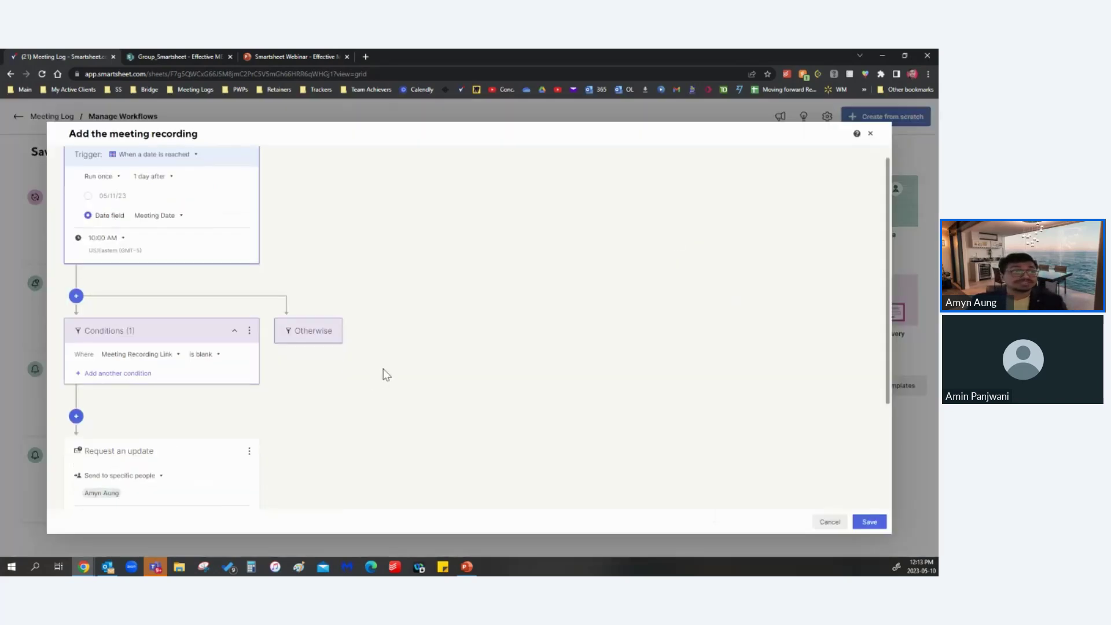
pyautogui.scroll(-3, 383, 370)
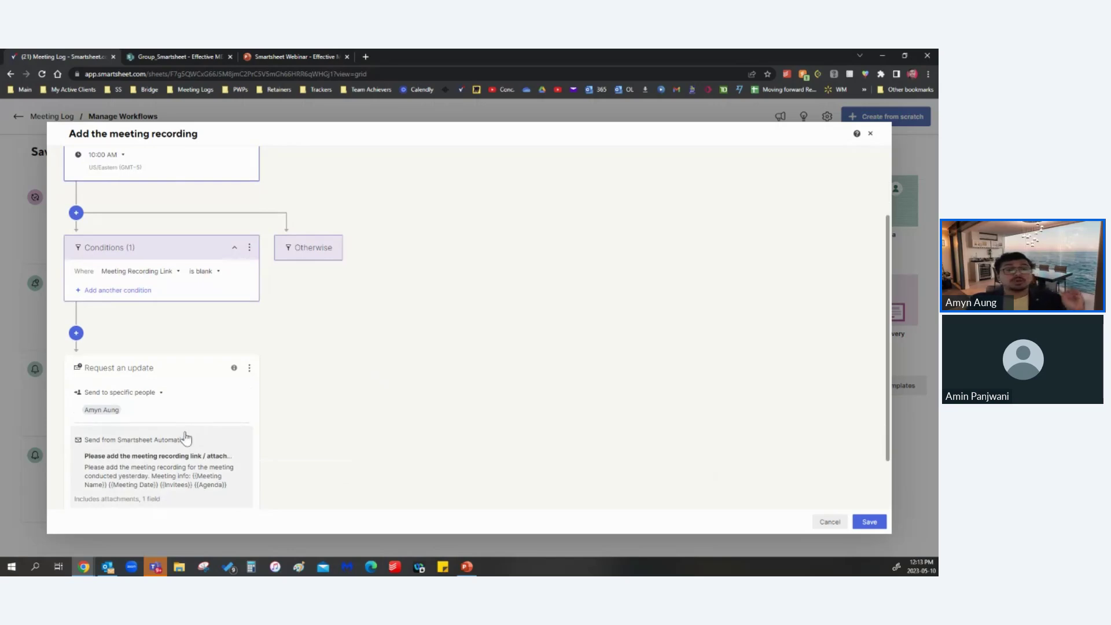
pyautogui.scroll(3, 446, 382)
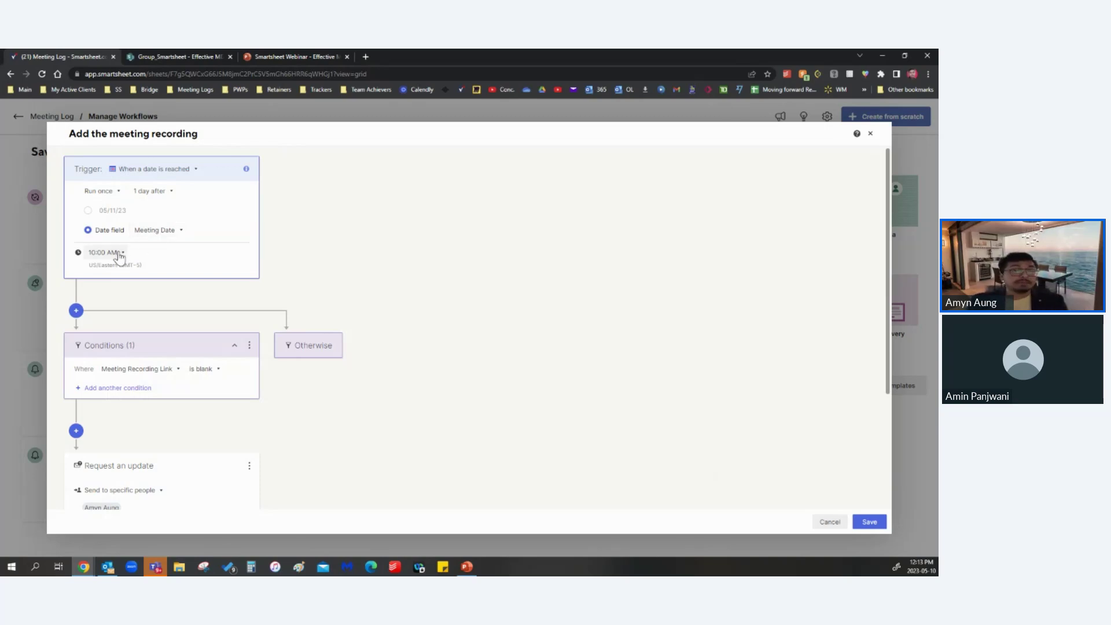
pyautogui.scroll(-1, 234, 318)
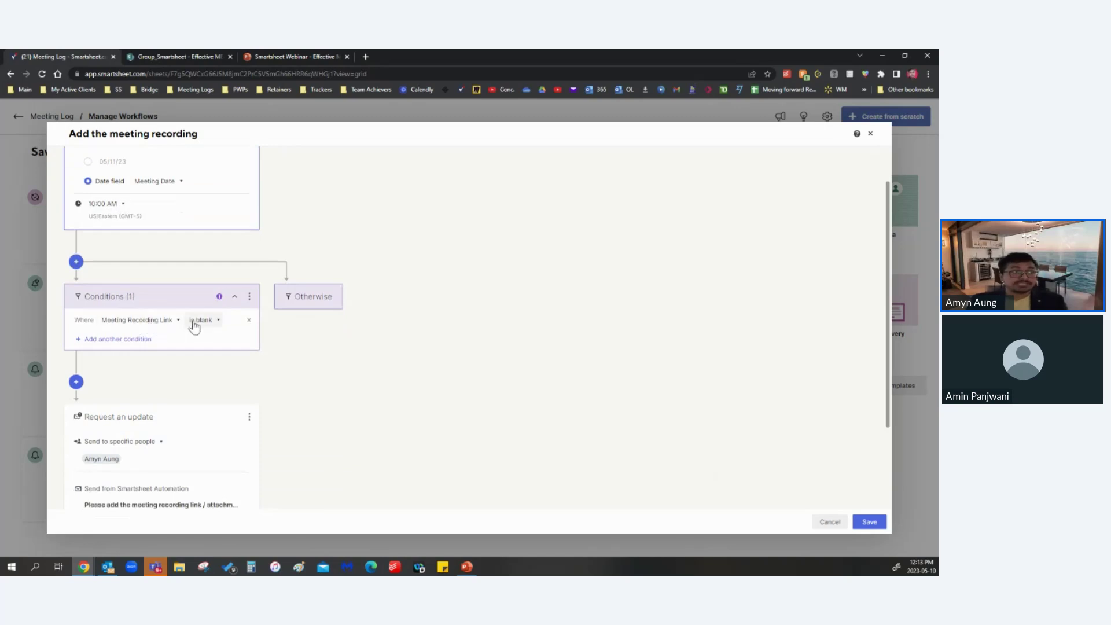
pyautogui.scroll(-2, 236, 336)
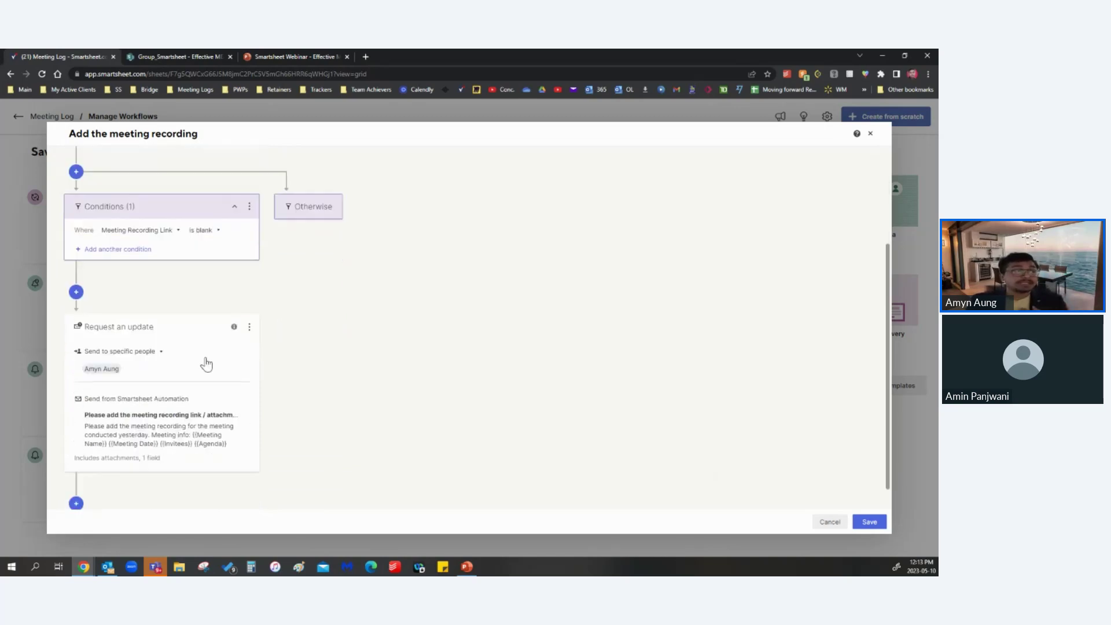
# Open the update request's message for customization and read its subject line and opening body text.
pyautogui.click(159, 428)
pyautogui.scroll(-1, 302, 406)
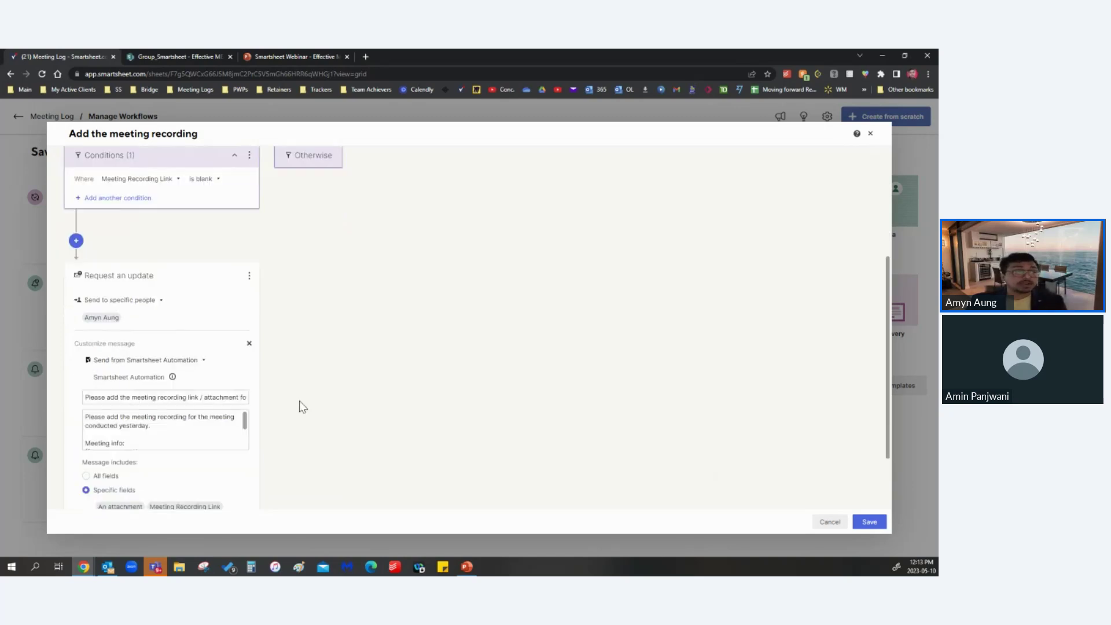
pyautogui.moveTo(211, 389); pyautogui.dragTo(258, 395)
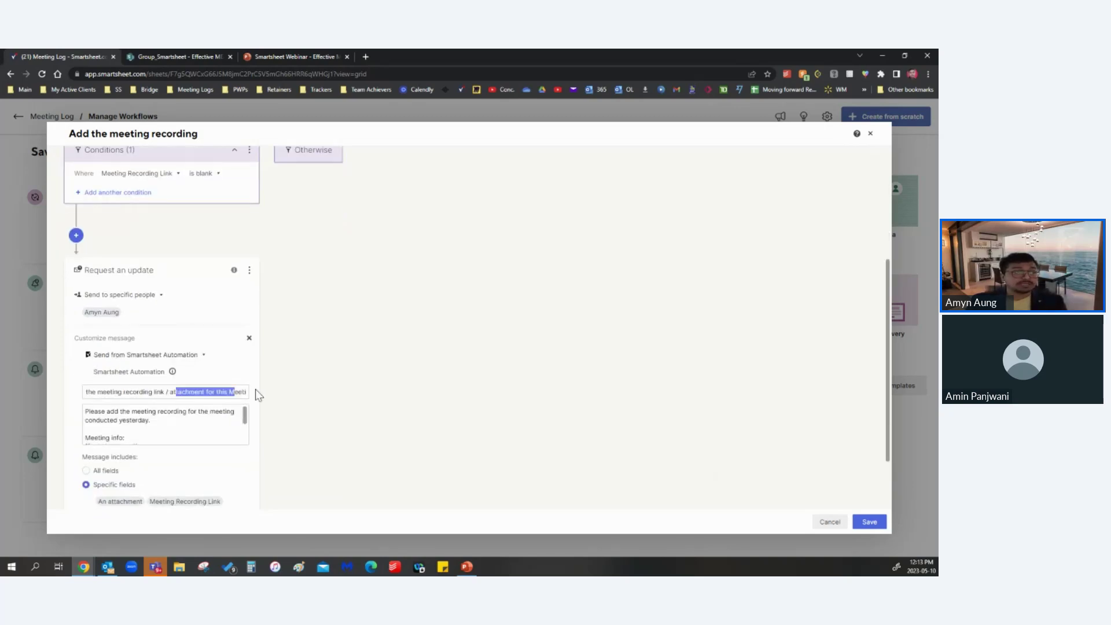
pyautogui.click(217, 393)
pyautogui.tripleClick(121, 413)
pyautogui.click(164, 423)
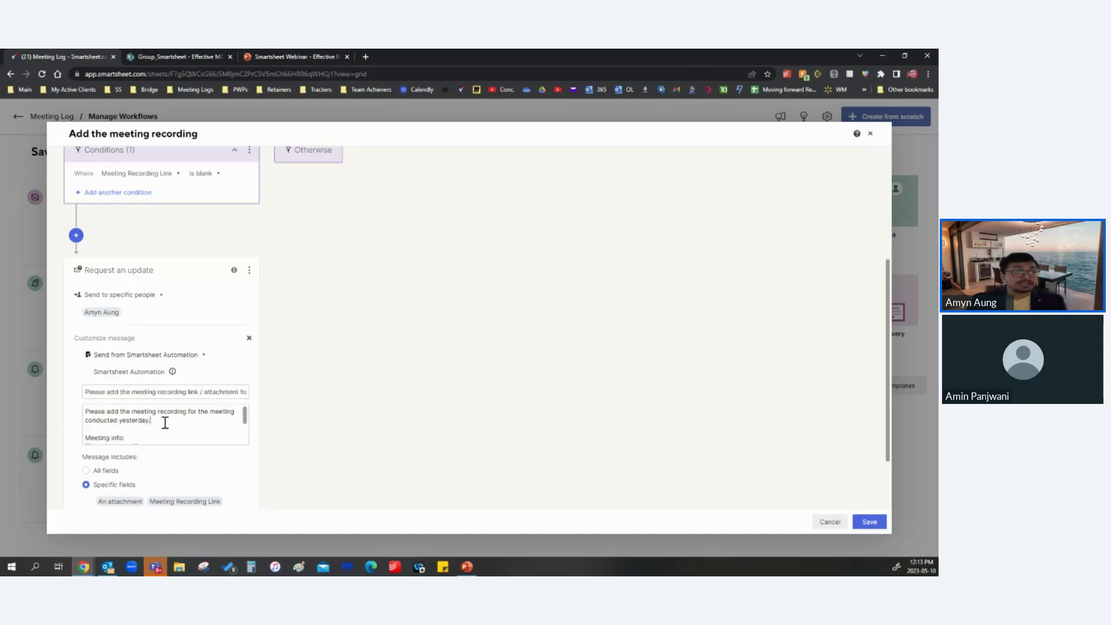
# Inspect the meeting info placeholders in the message body and the specific fields included with the update request.
pyautogui.scroll(-3, 165, 423)
pyautogui.scroll(3, 164, 422)
pyautogui.moveTo(245, 415); pyautogui.dragTo(248, 440)
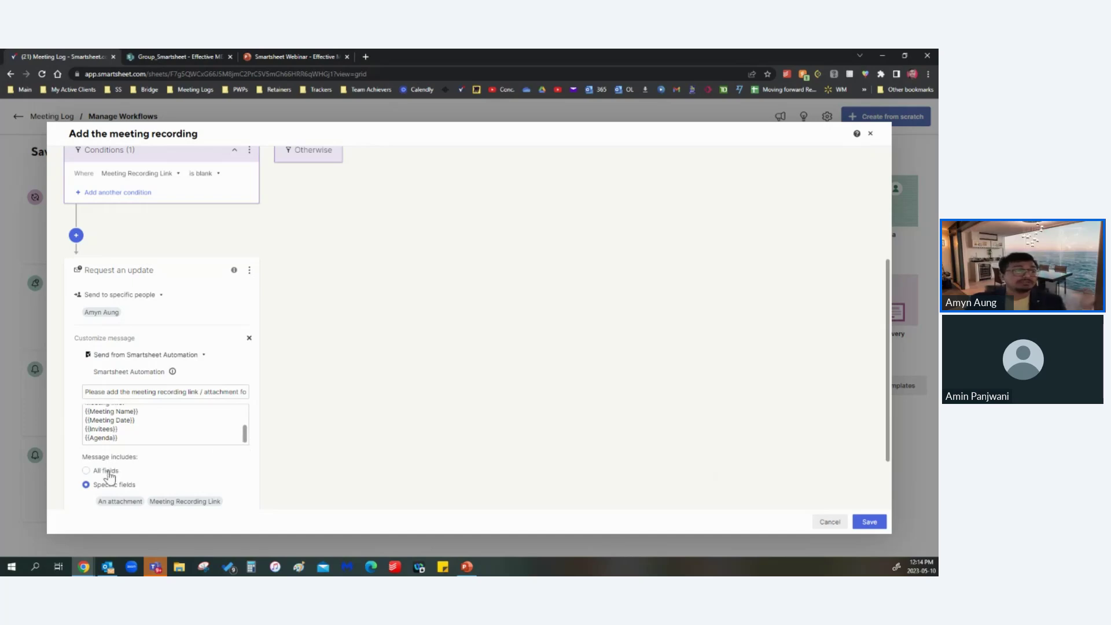
pyautogui.scroll(-1, 139, 462)
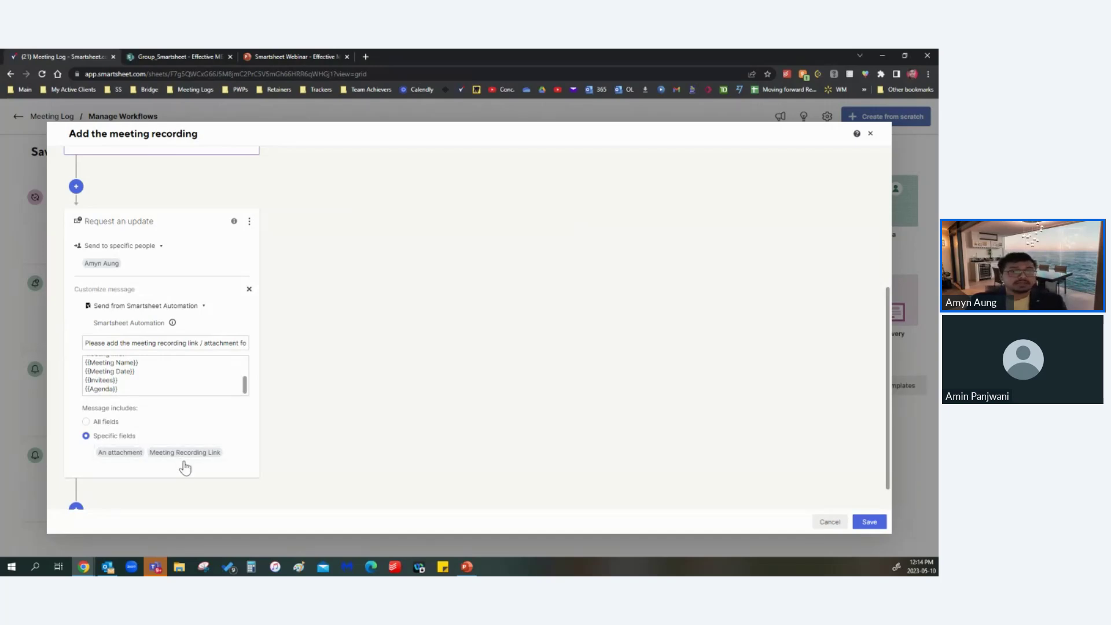
pyautogui.scroll(1, 364, 415)
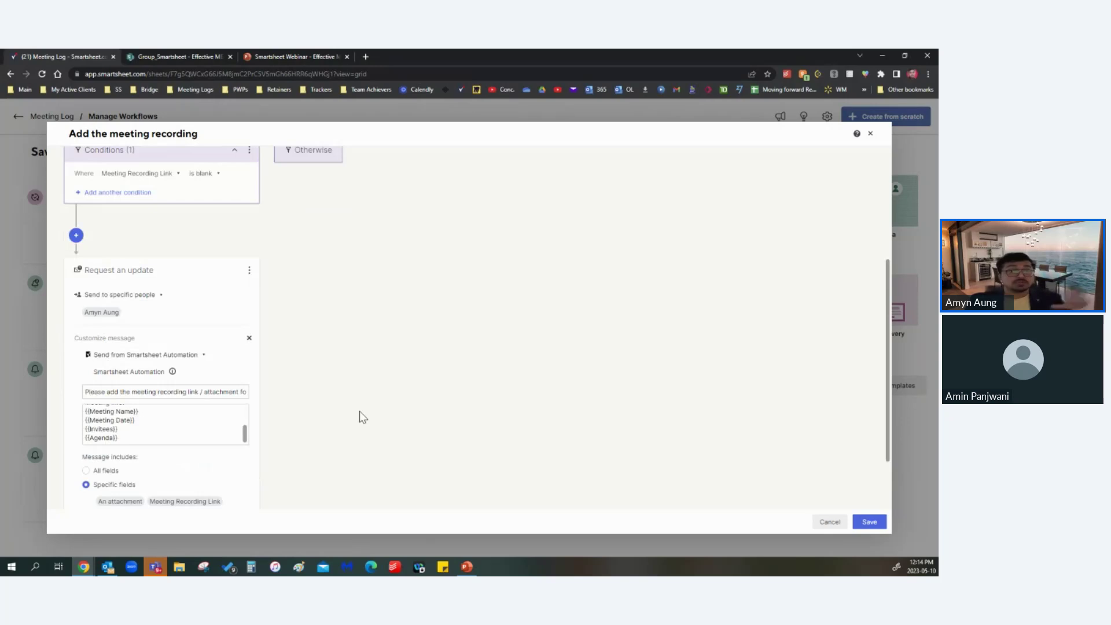
# Go through the whole recording reminder workflow again, from its Meeting Date trigger to the update request message.
pyautogui.scroll(-1, 321, 398)
pyautogui.scroll(4, 321, 398)
pyautogui.scroll(1, 320, 399)
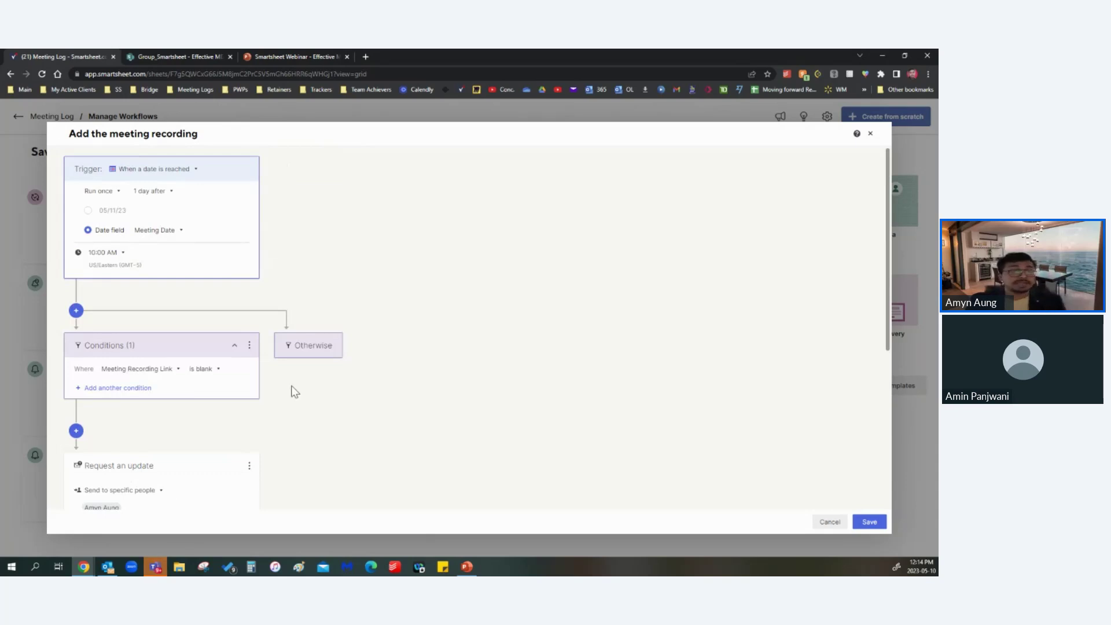
pyautogui.scroll(-5, 258, 414)
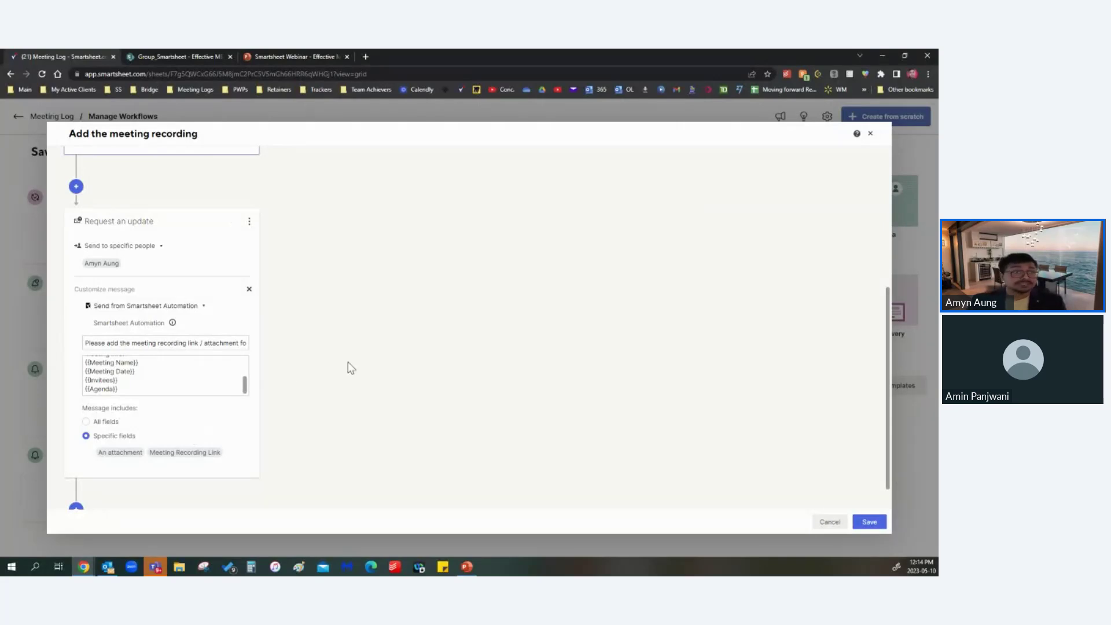
pyautogui.scroll(5, 347, 355)
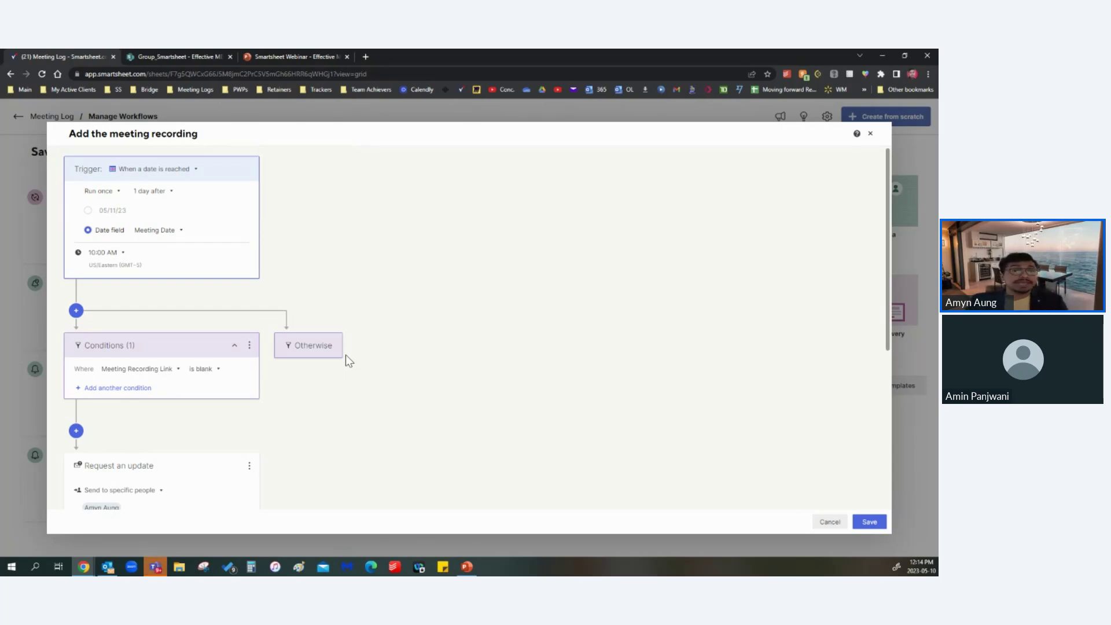
pyautogui.scroll(-4, 357, 367)
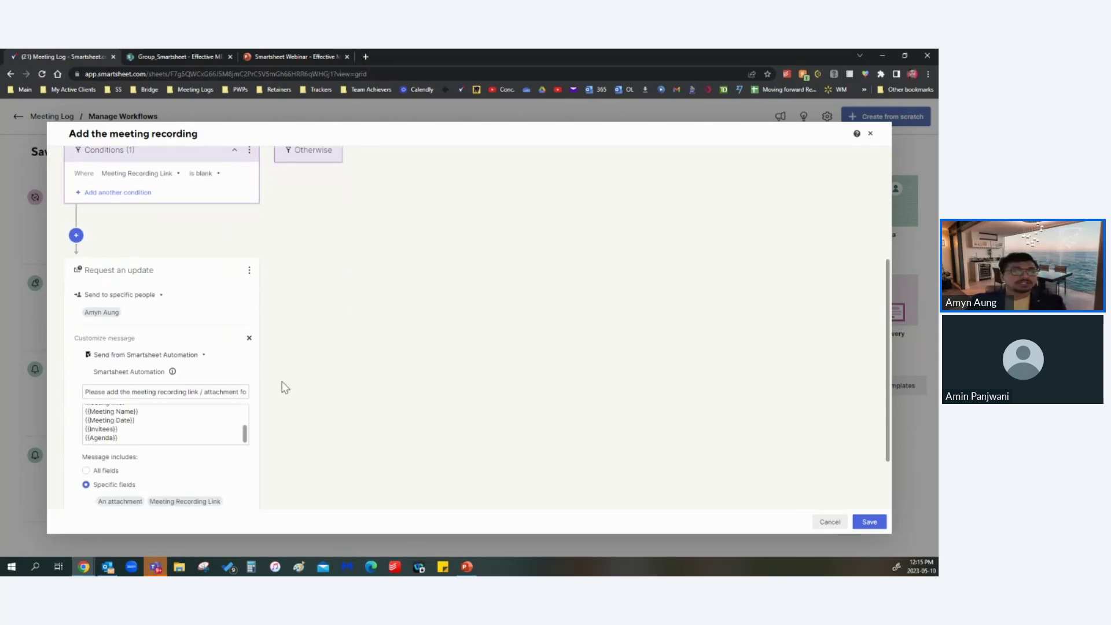
pyautogui.scroll(3, 414, 402)
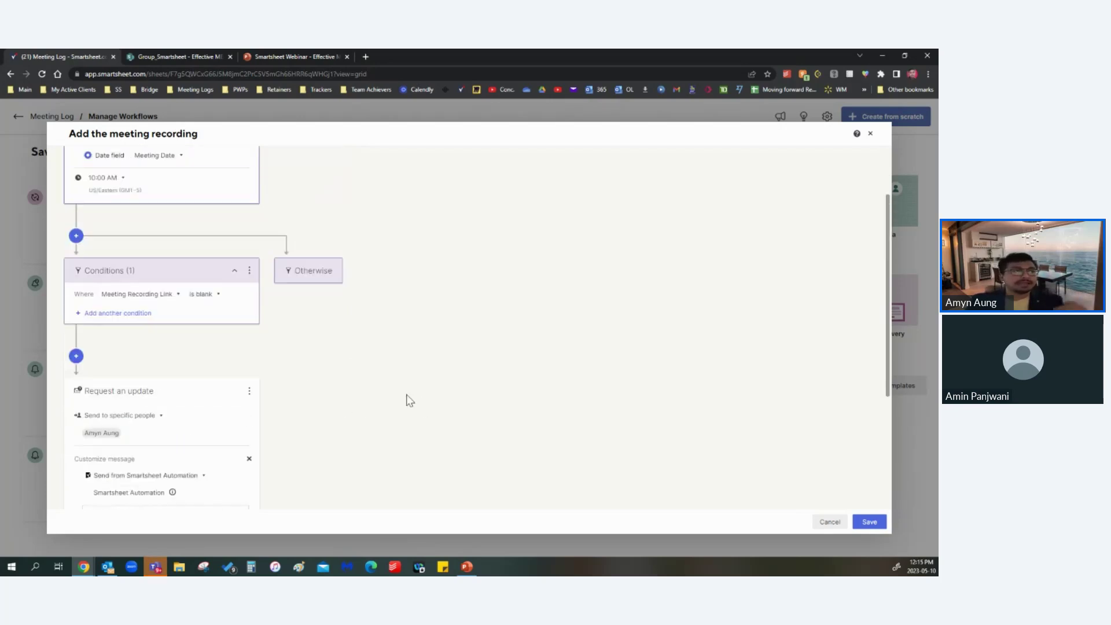
pyautogui.scroll(1, 235, 260)
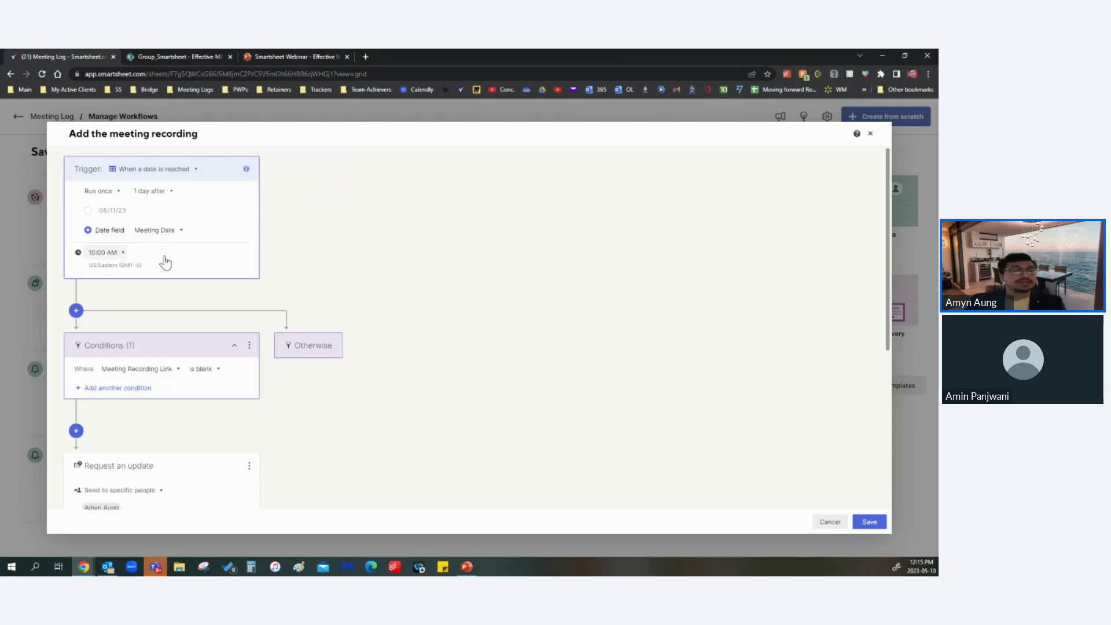
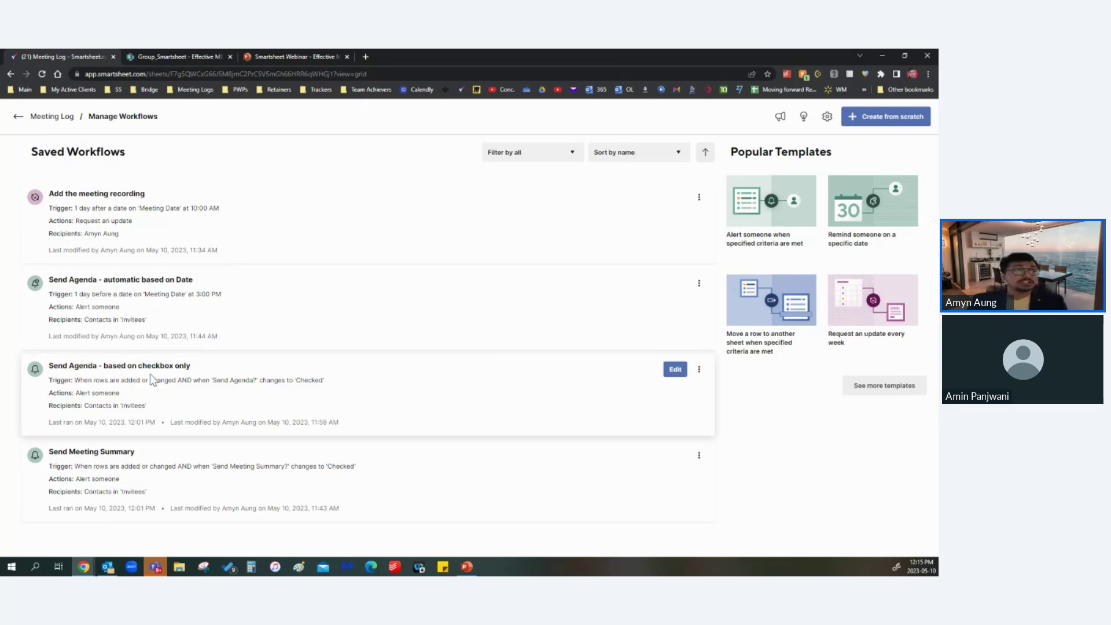
# Open the "Send Agenda - based on checkbox only" workflow and read its trigger, recipients and full alert message.
pyautogui.click(676, 370)
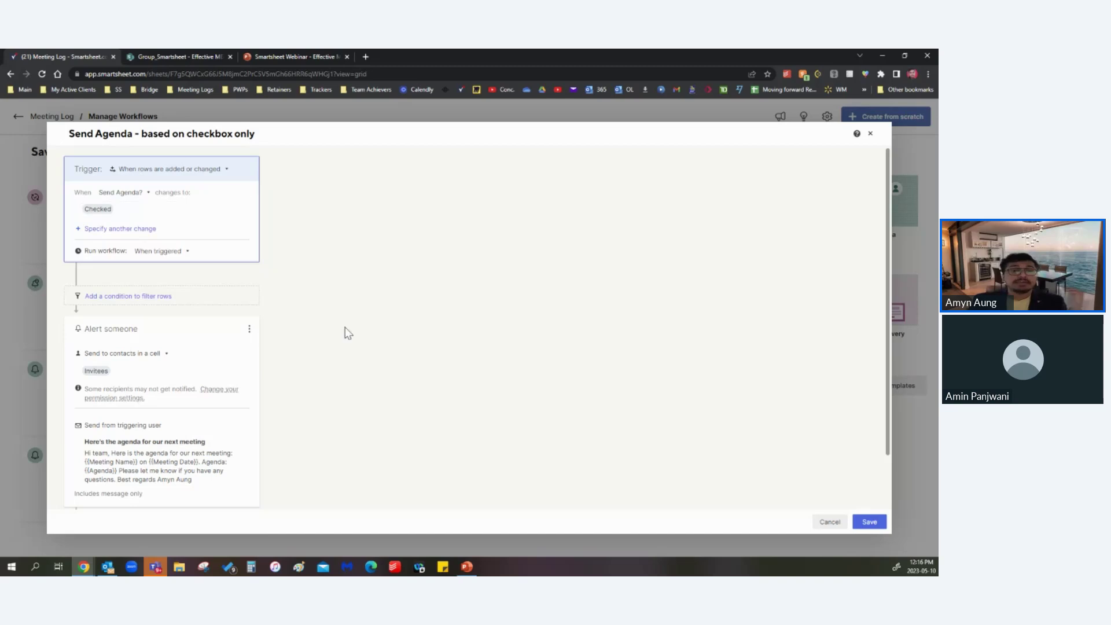
pyautogui.scroll(-1, 347, 333)
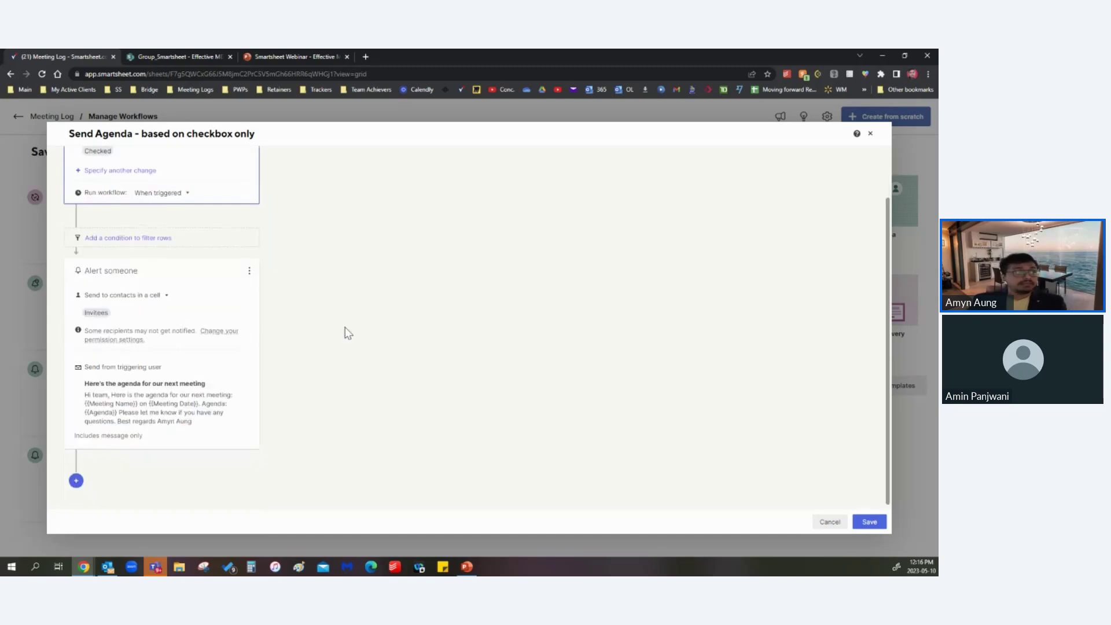
pyautogui.click(149, 392)
pyautogui.scroll(-1, 190, 384)
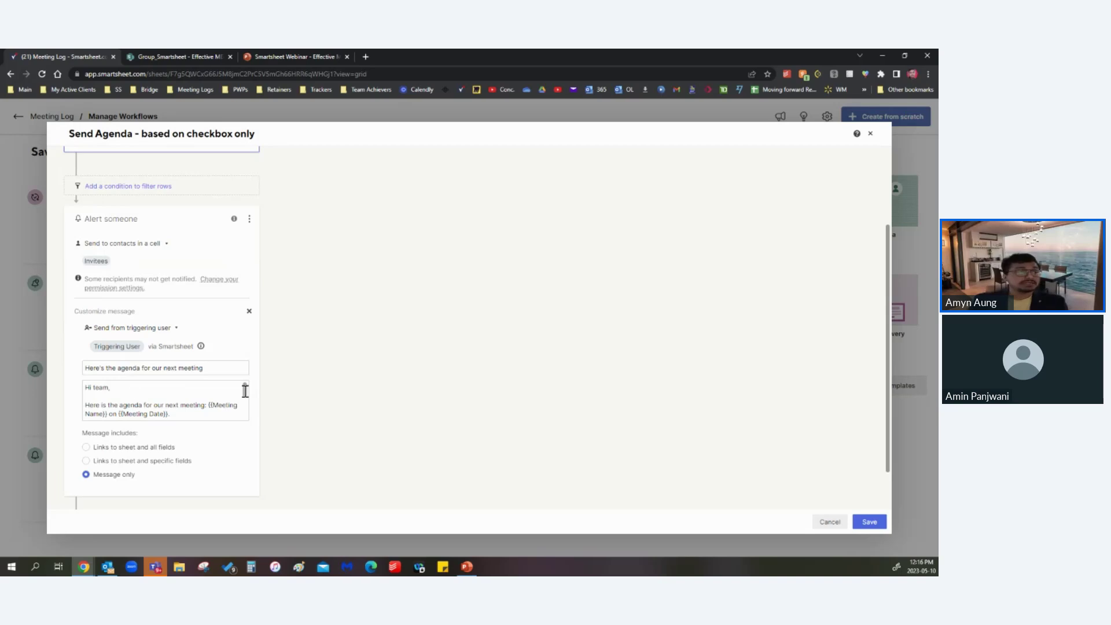
pyautogui.scroll(-1, 244, 391)
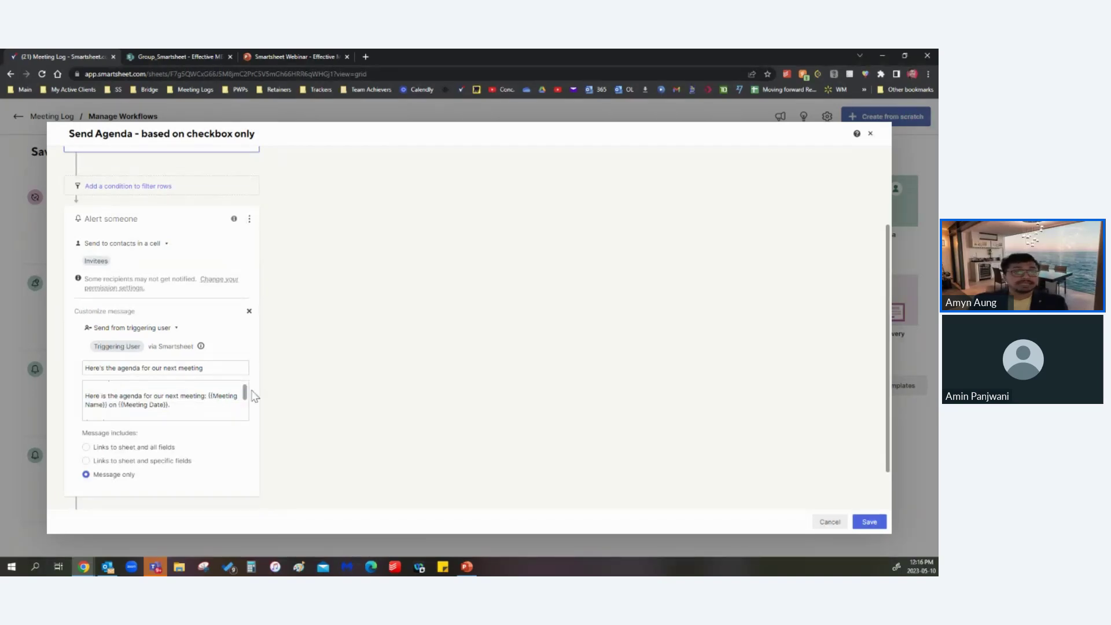
pyautogui.moveTo(246, 391); pyautogui.dragTo(247, 410)
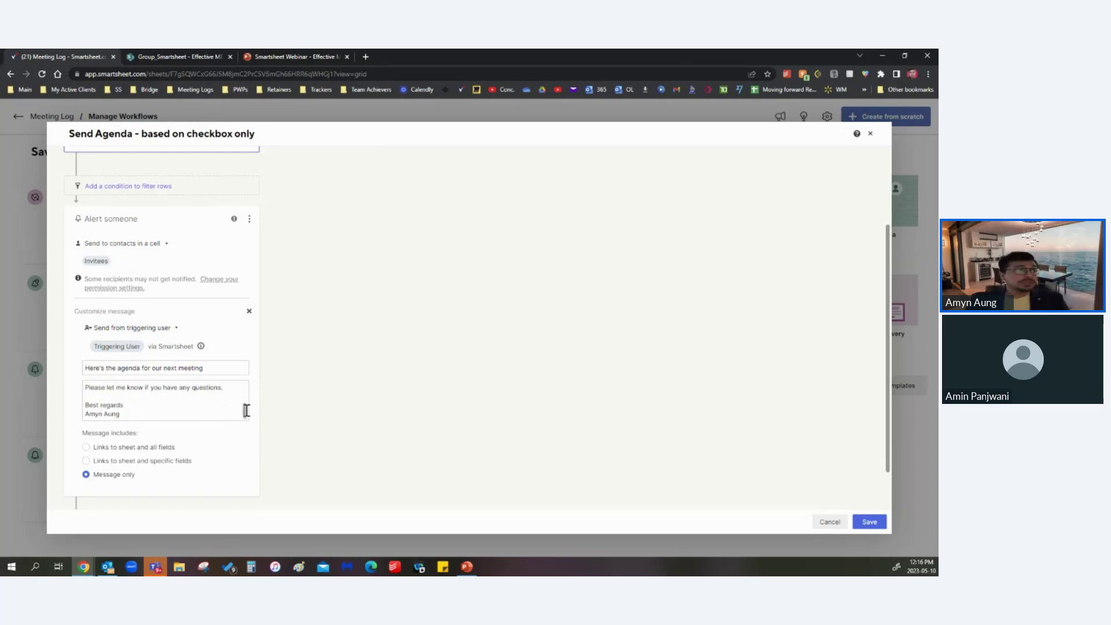
# Highlight the {{Agenda}} placeholder in the alert's message body and save the workflow.
pyautogui.scroll(1, 112, 408)
pyautogui.moveTo(128, 399); pyautogui.dragTo(85, 400)
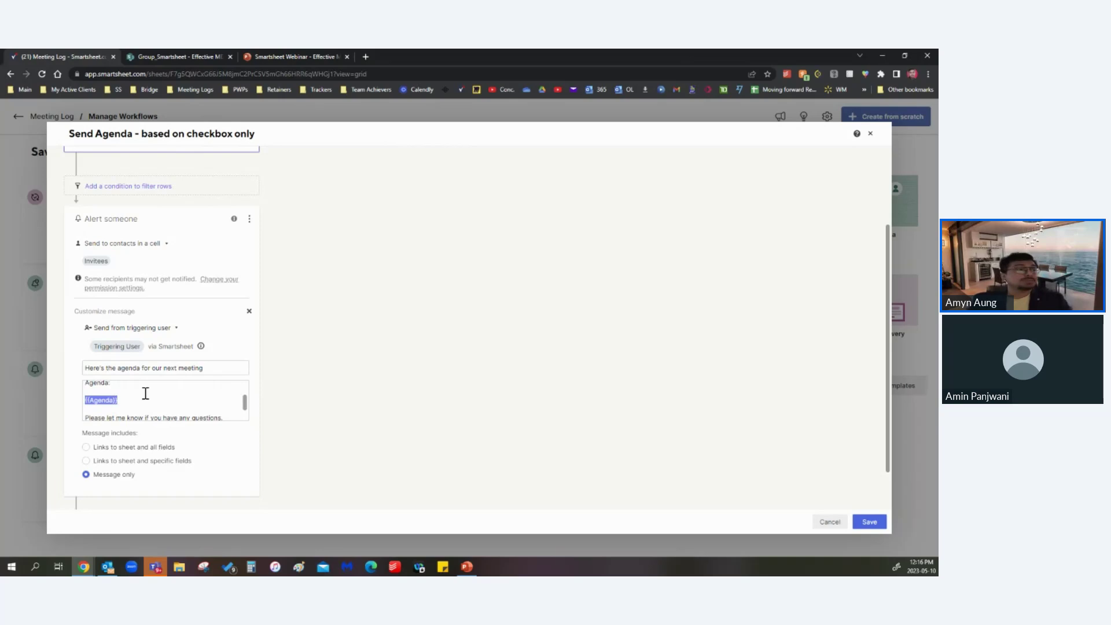
pyautogui.moveTo(129, 399); pyautogui.dragTo(85, 400)
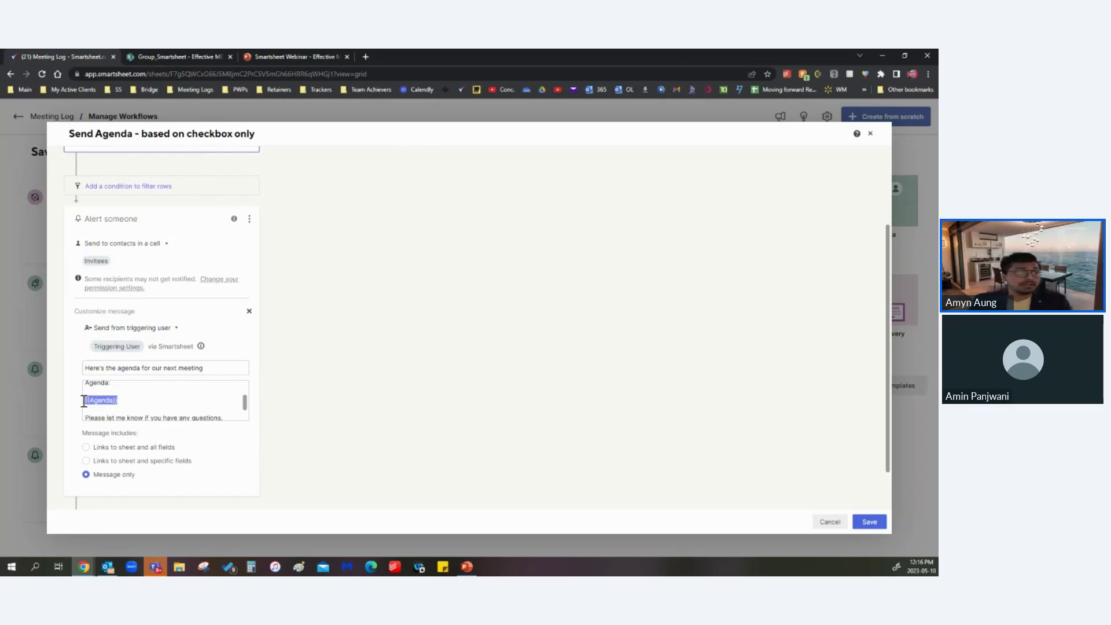
pyautogui.click(126, 399)
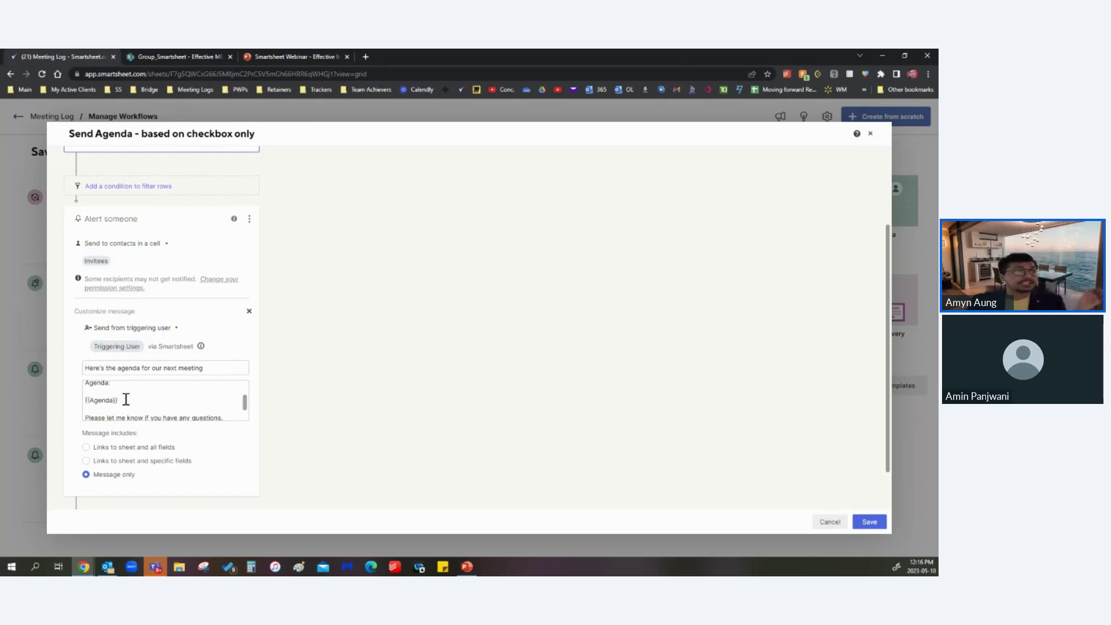
pyautogui.doubleClick(109, 399)
pyautogui.click(125, 402)
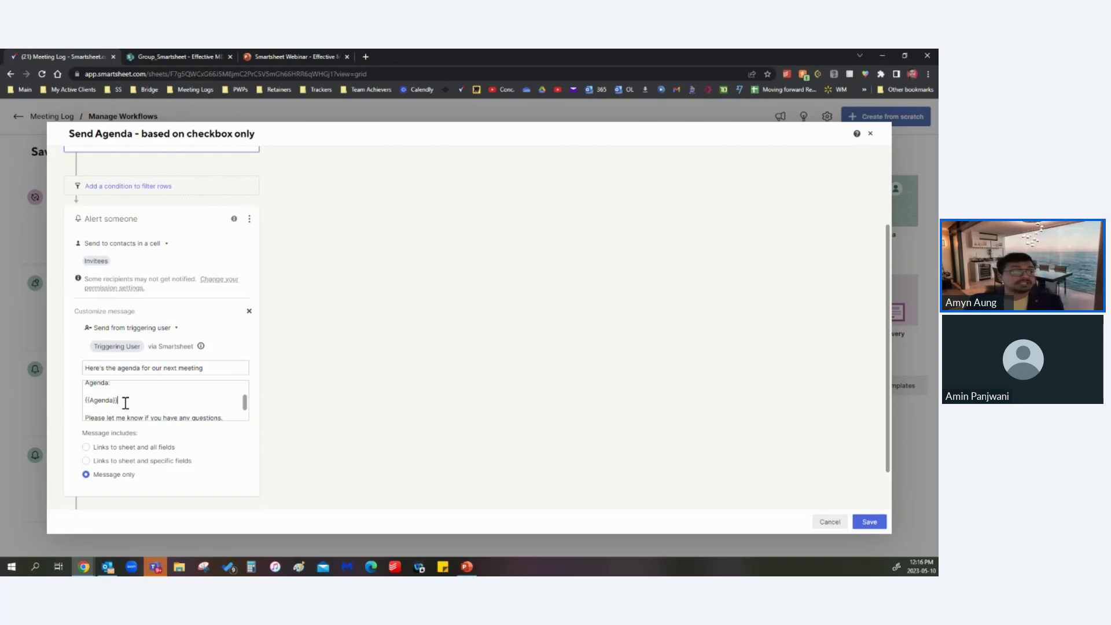
pyautogui.moveTo(123, 400); pyautogui.dragTo(85, 399)
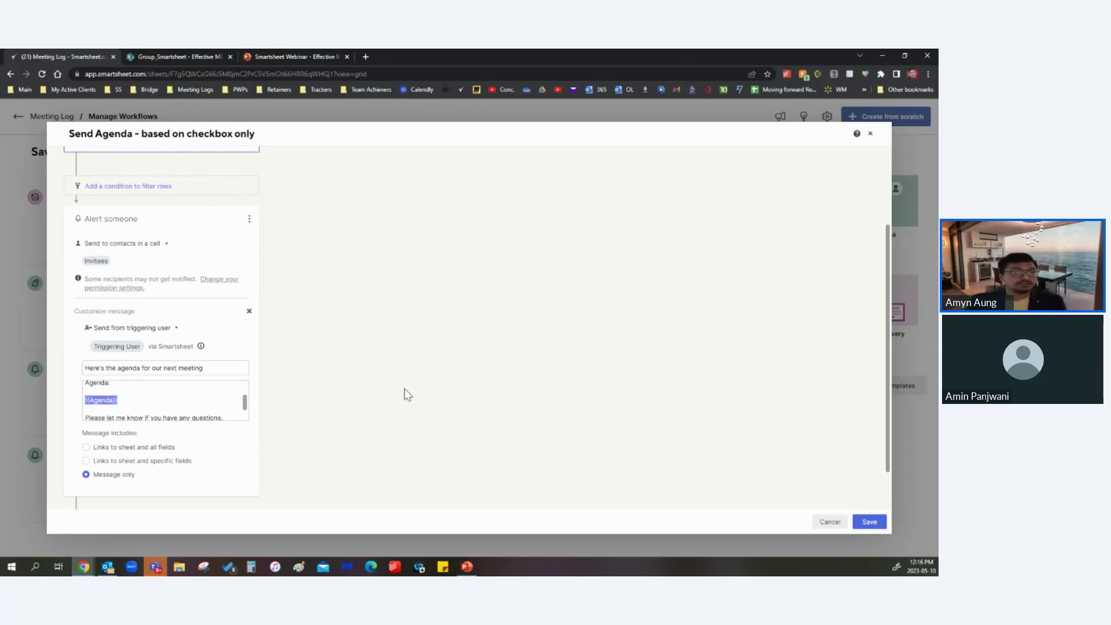
pyautogui.click(869, 521)
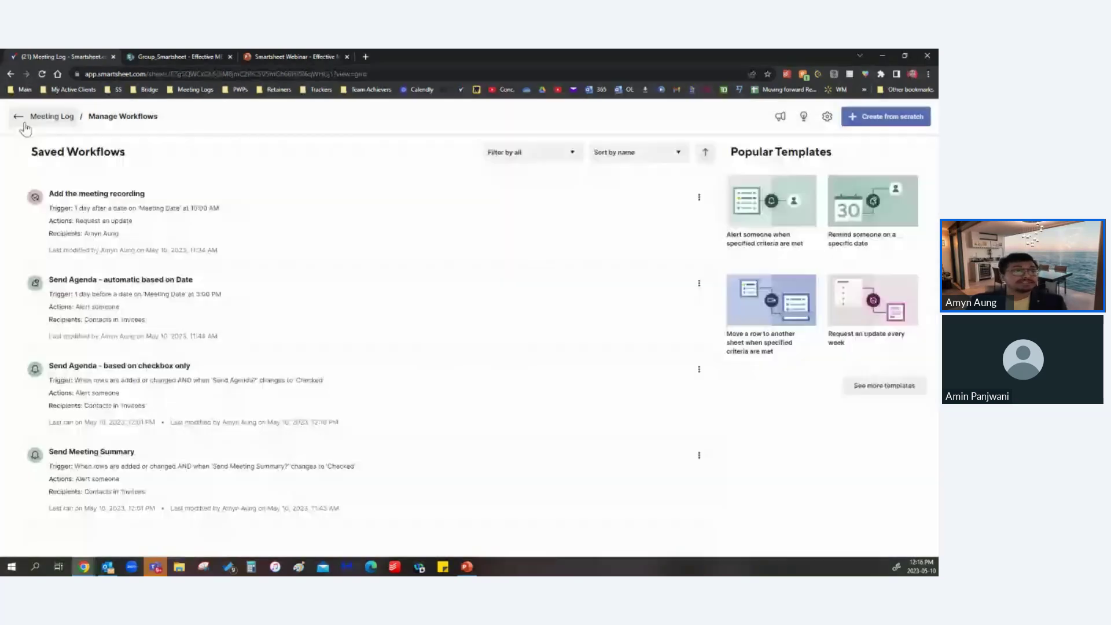
# Return to the Meeting Log sheet and inspect the agenda items and Send Agenda? checkbox in the Meeting 1 row.
pyautogui.click(19, 116)
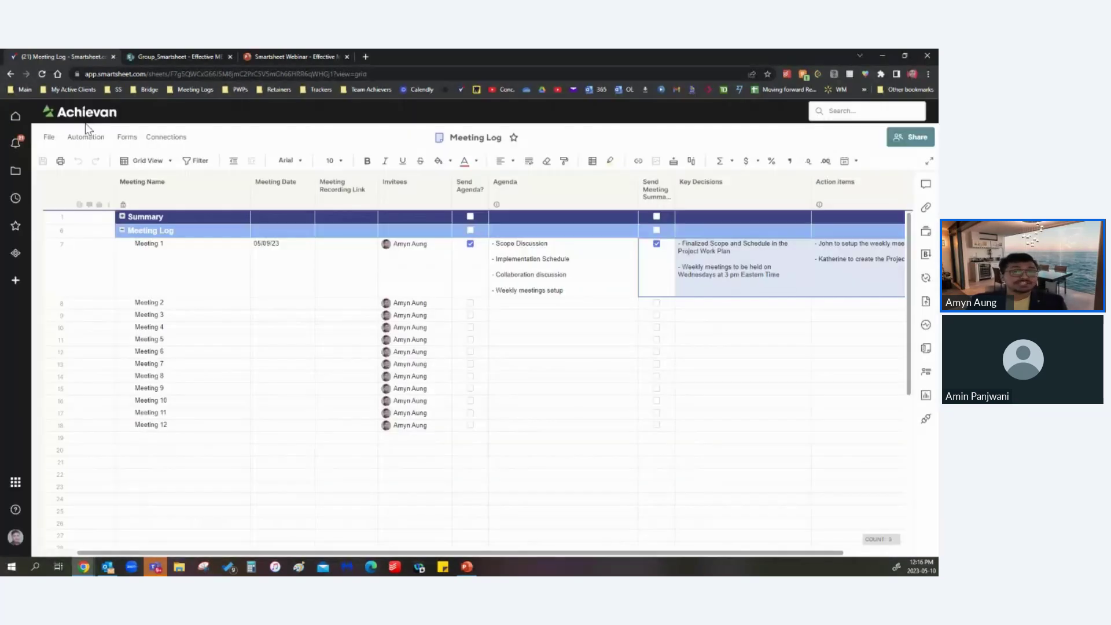
pyautogui.click(547, 187)
pyautogui.doubleClick(549, 258)
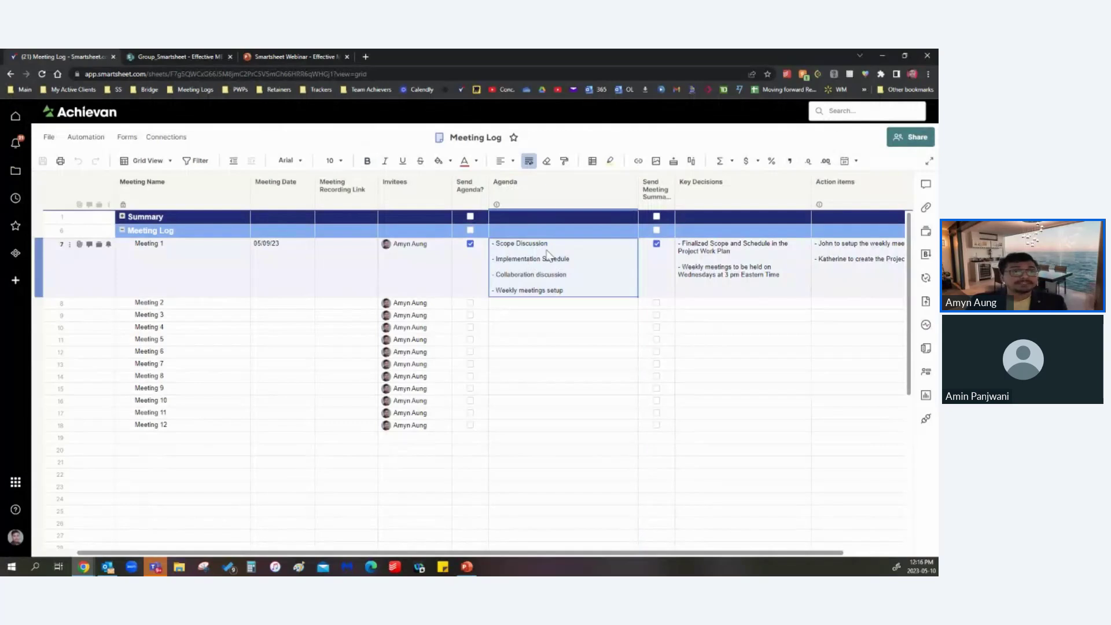
pyautogui.moveTo(562, 297); pyautogui.dragTo(491, 243)
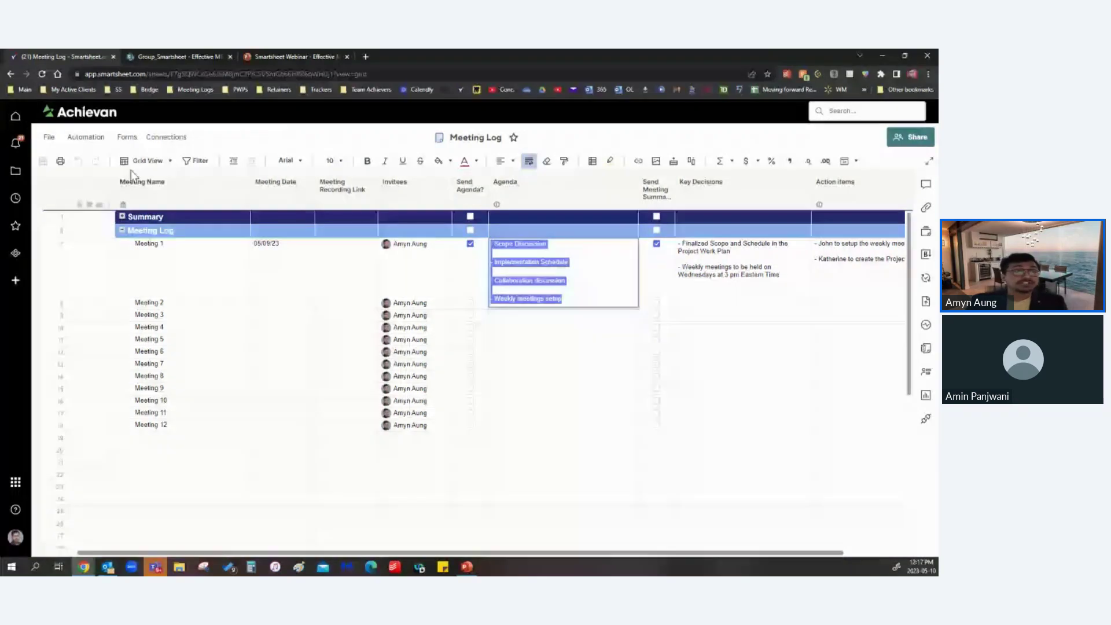
pyautogui.click(470, 271)
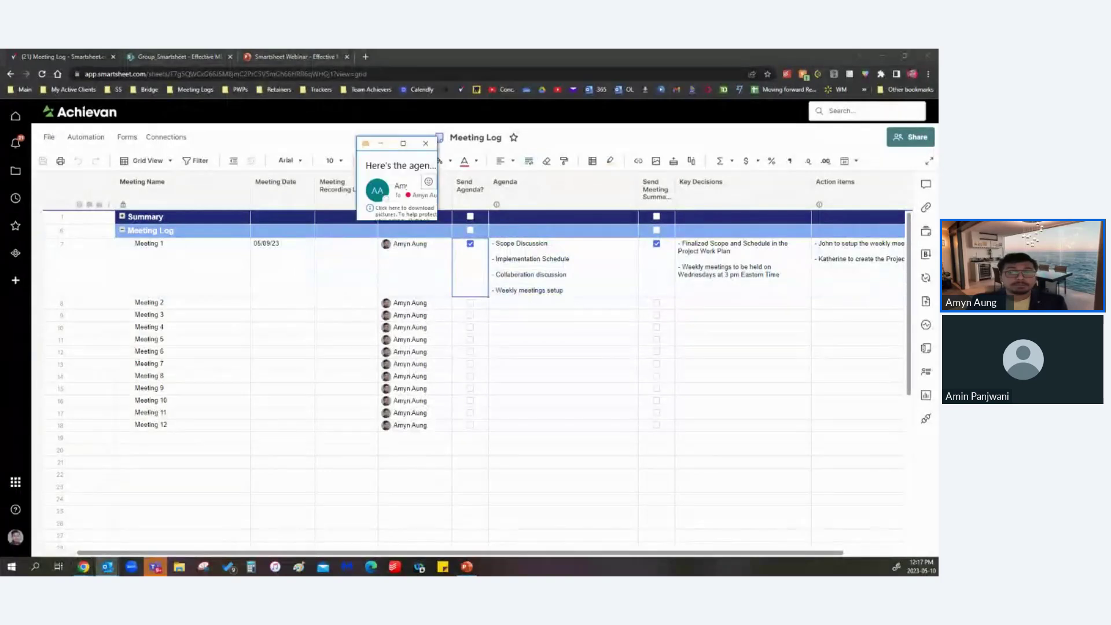
# Read the "Here's the agenda for our next meeting" email full screen in Outlook, and switch back to the Meeting Log in Chrome.
pyautogui.click(403, 144)
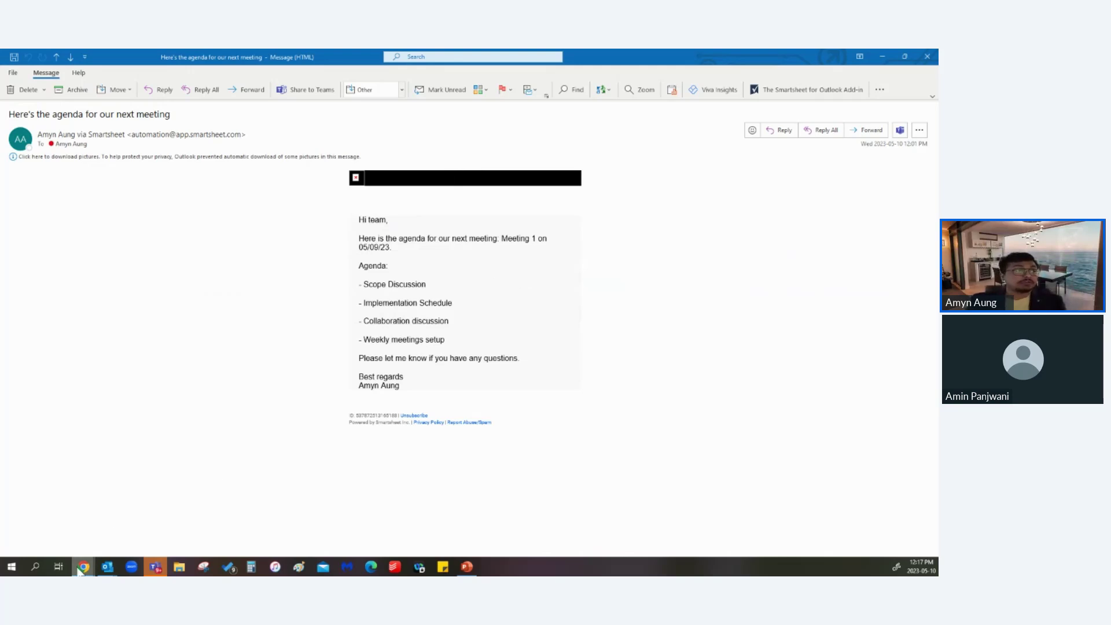
pyautogui.moveTo(85, 571)
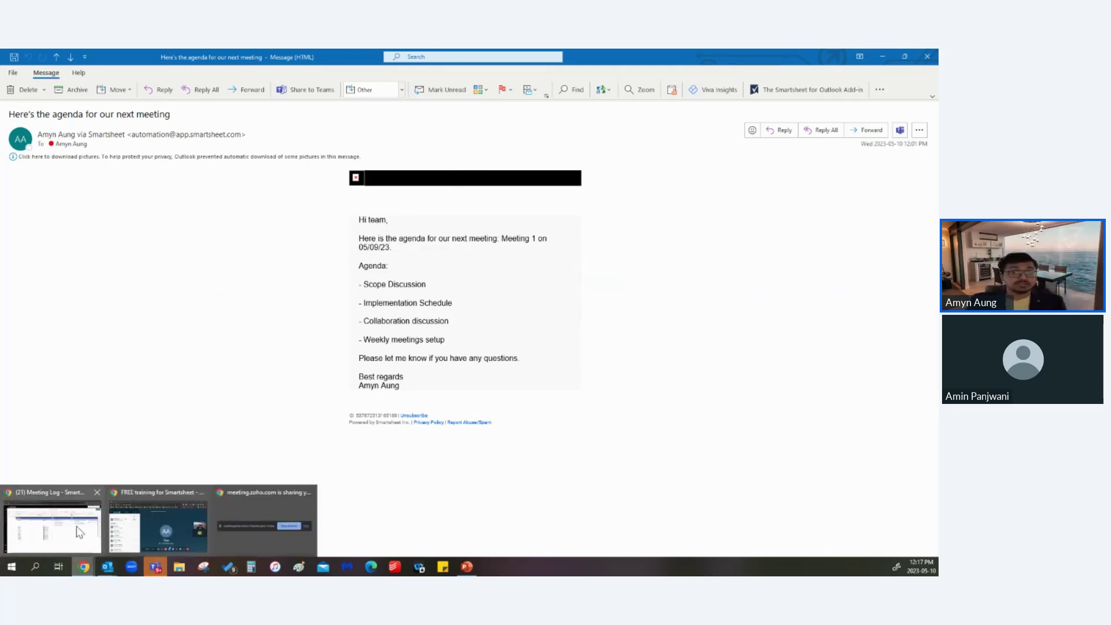
pyautogui.click(52, 523)
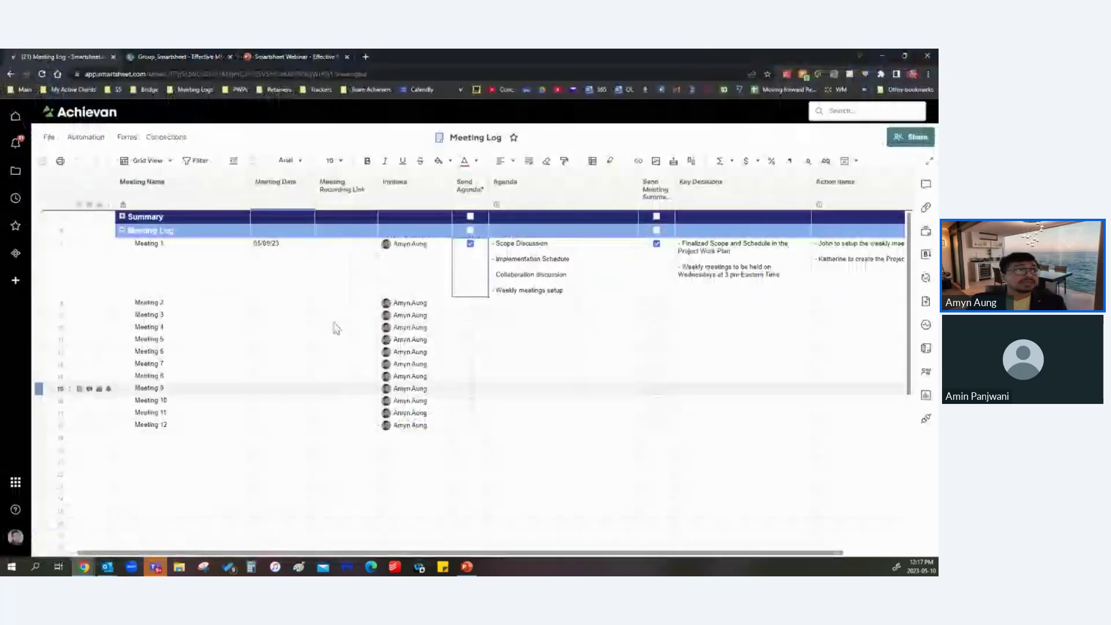
# Open the "Send Agenda - automatic based on Date" workflow from the saved workflows and examine its trigger, condition and alert blocks.
pyautogui.click(87, 137)
pyautogui.click(115, 190)
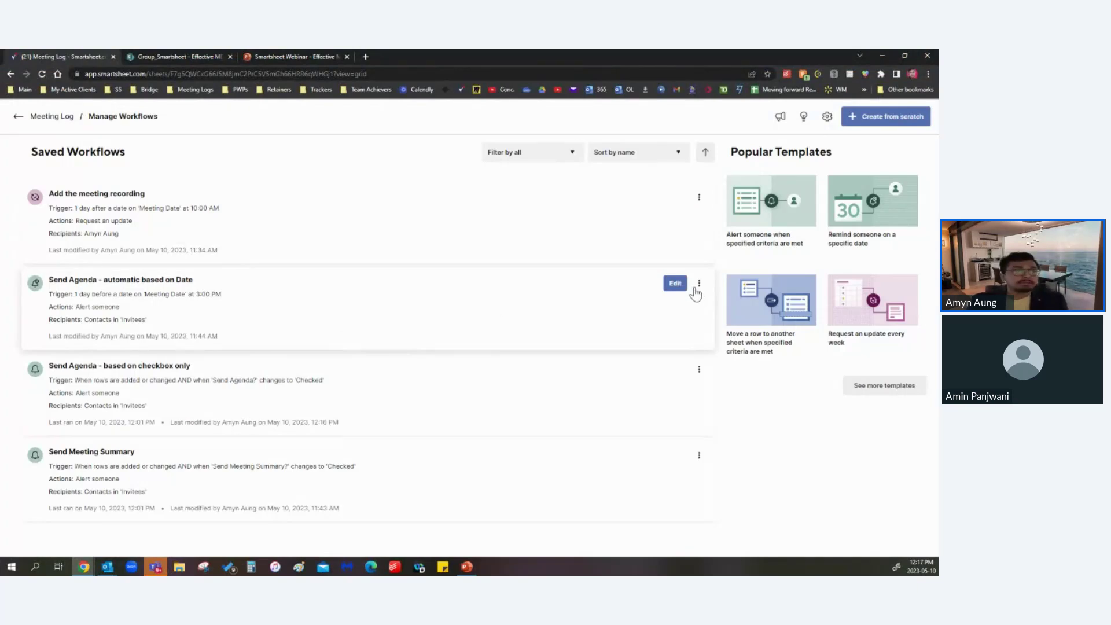
pyautogui.click(675, 283)
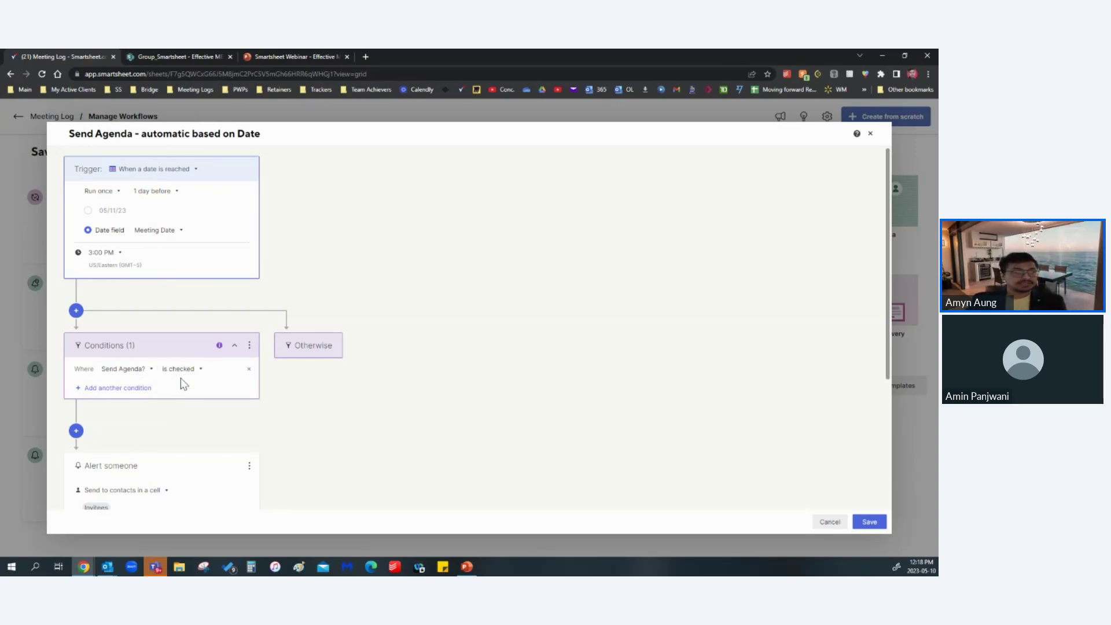
pyautogui.scroll(-3, 184, 385)
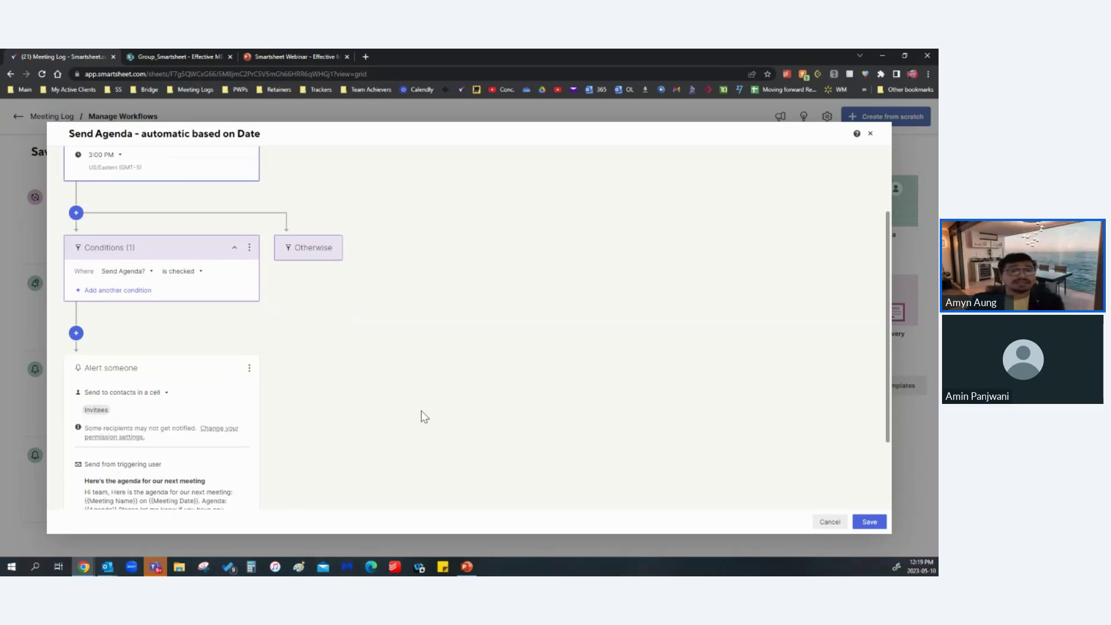
pyautogui.scroll(1, 421, 416)
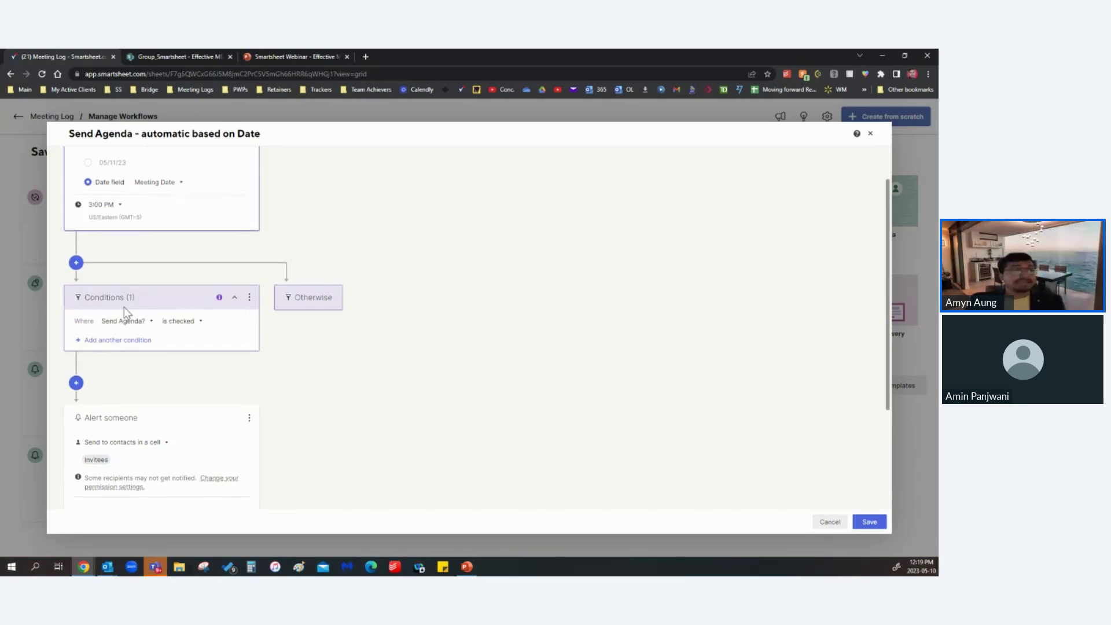
pyautogui.scroll(1, 129, 318)
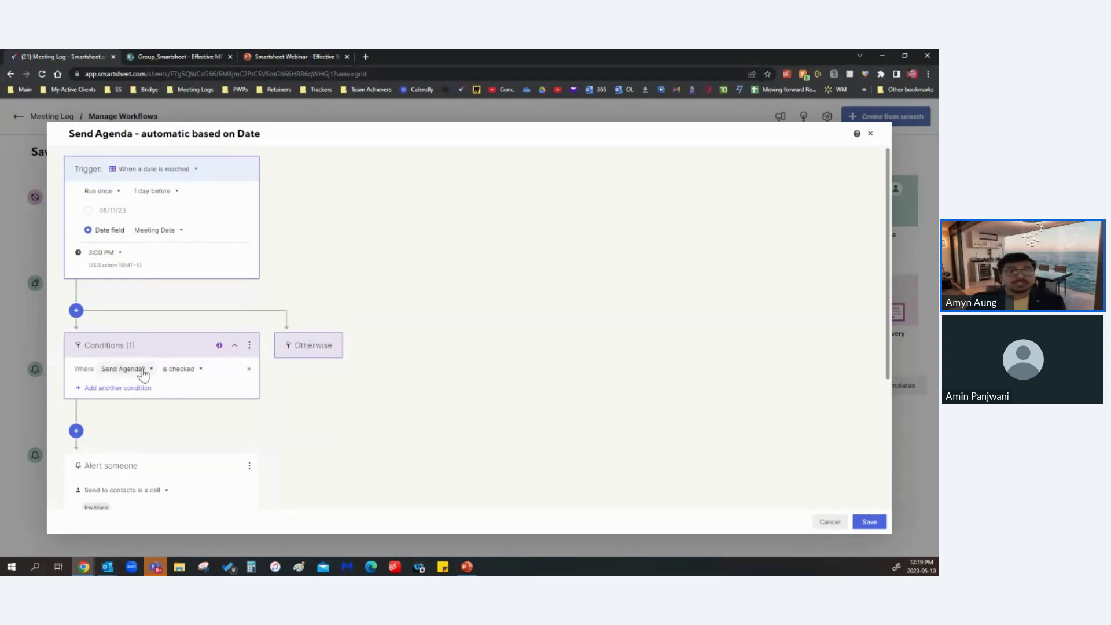
pyautogui.scroll(-3, 183, 364)
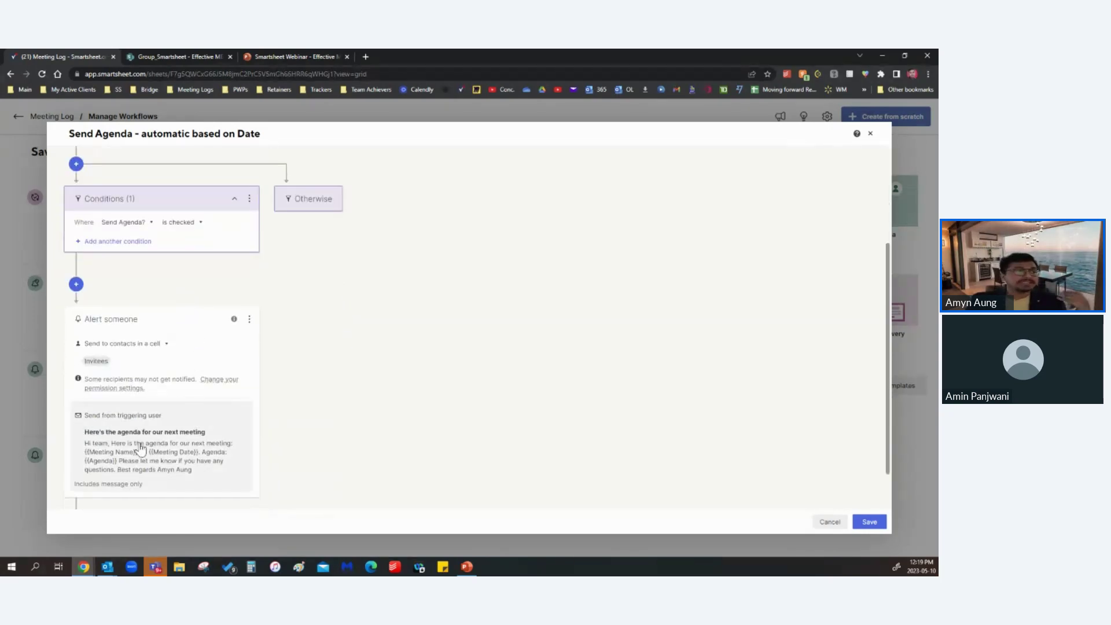
# Compare the date-based workflow's alert message with the agenda email in Outlook, closing the email and leaving the workflow without saving.
pyautogui.click(141, 447)
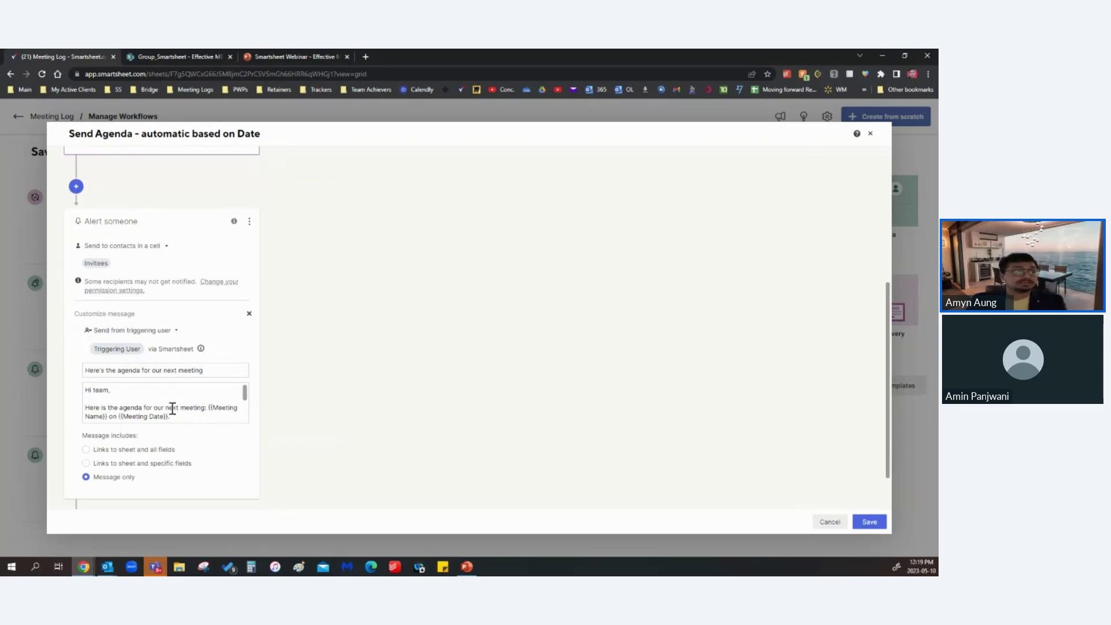
pyautogui.hotkey('ctrl', 'a')
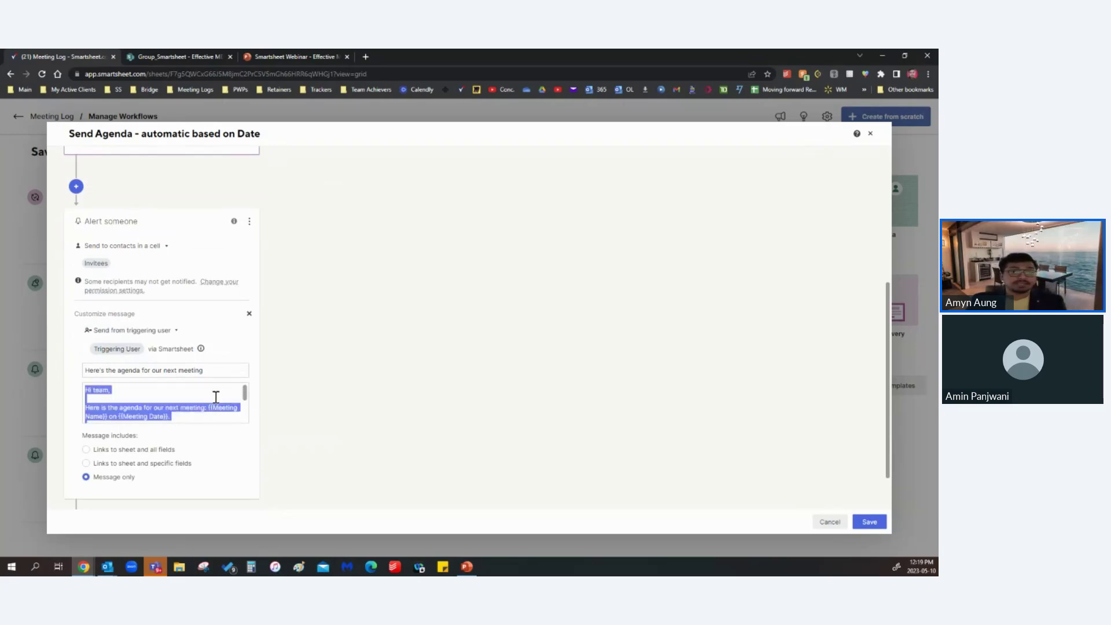
pyautogui.click(107, 566)
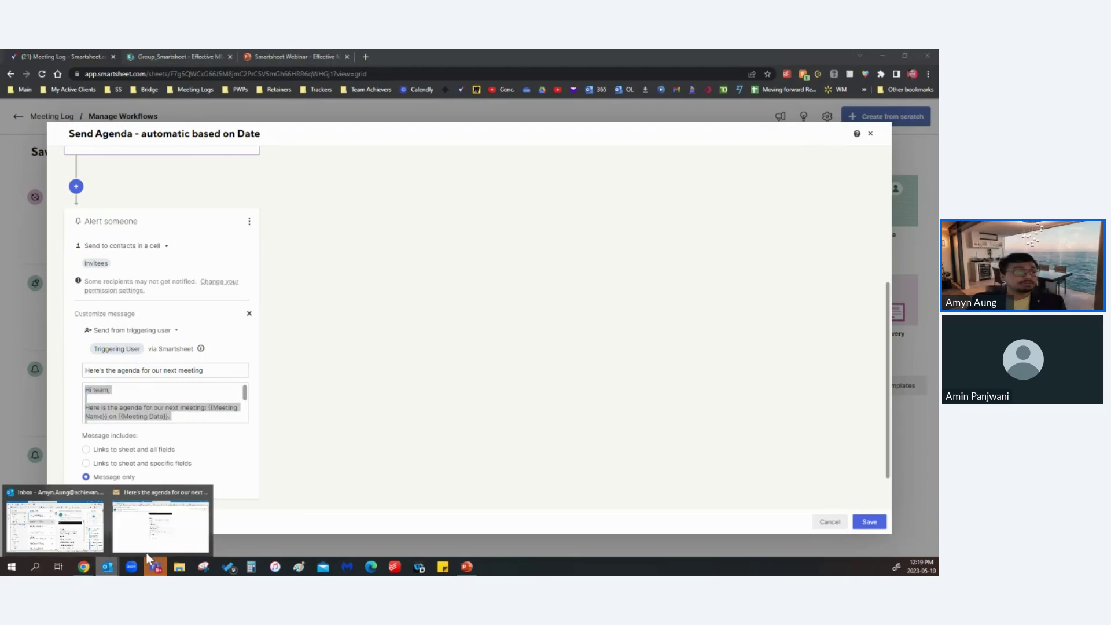
pyautogui.click(161, 528)
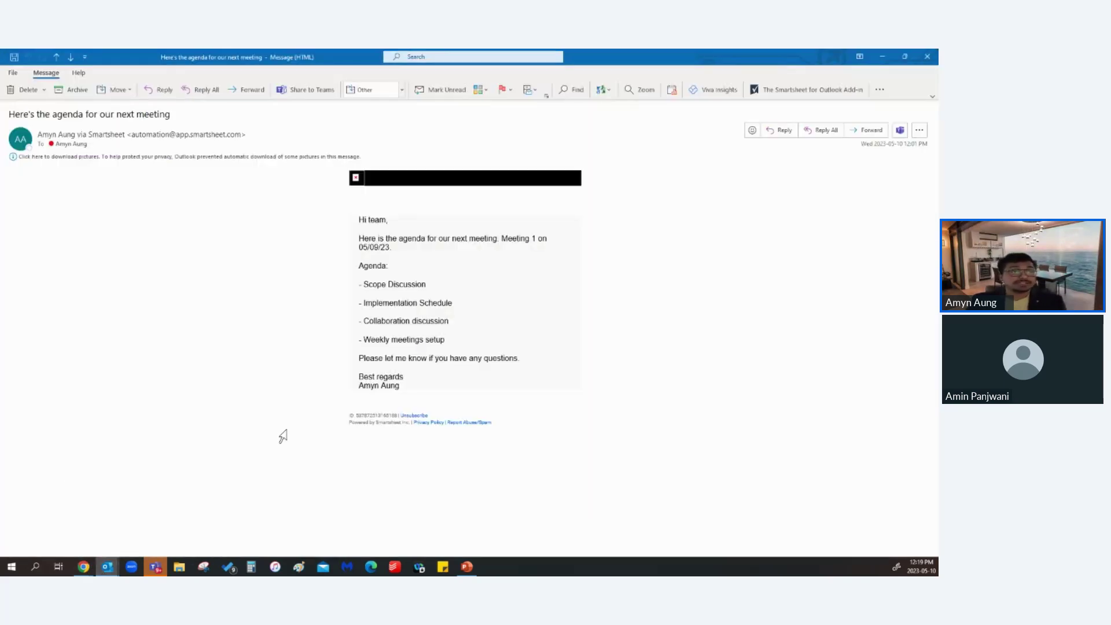
pyautogui.moveTo(359, 265); pyautogui.dragTo(404, 383)
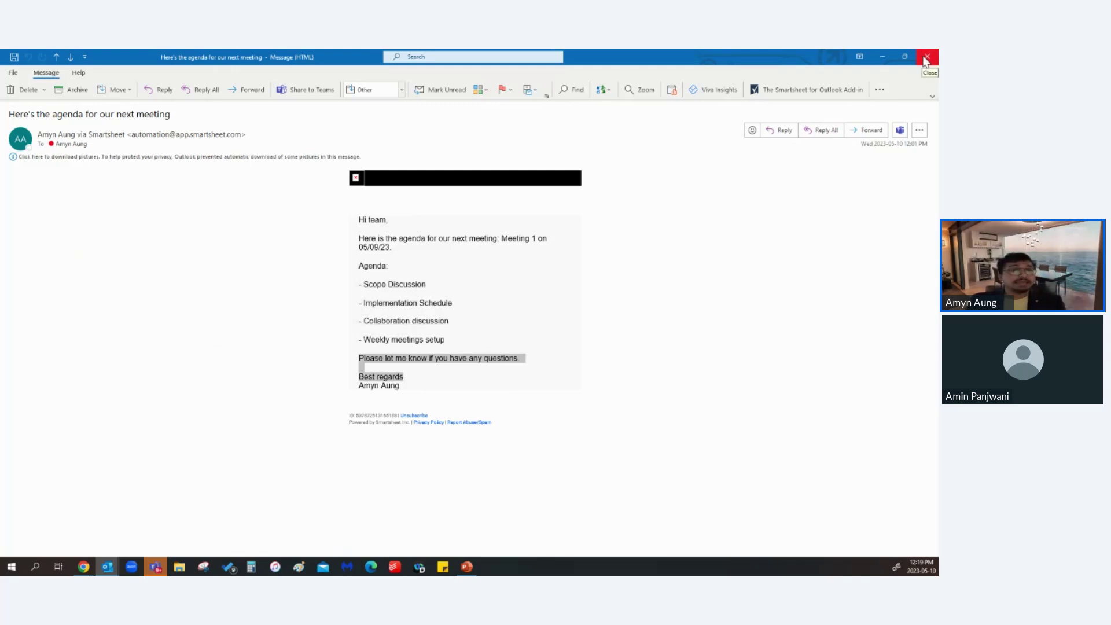
pyautogui.click(926, 58)
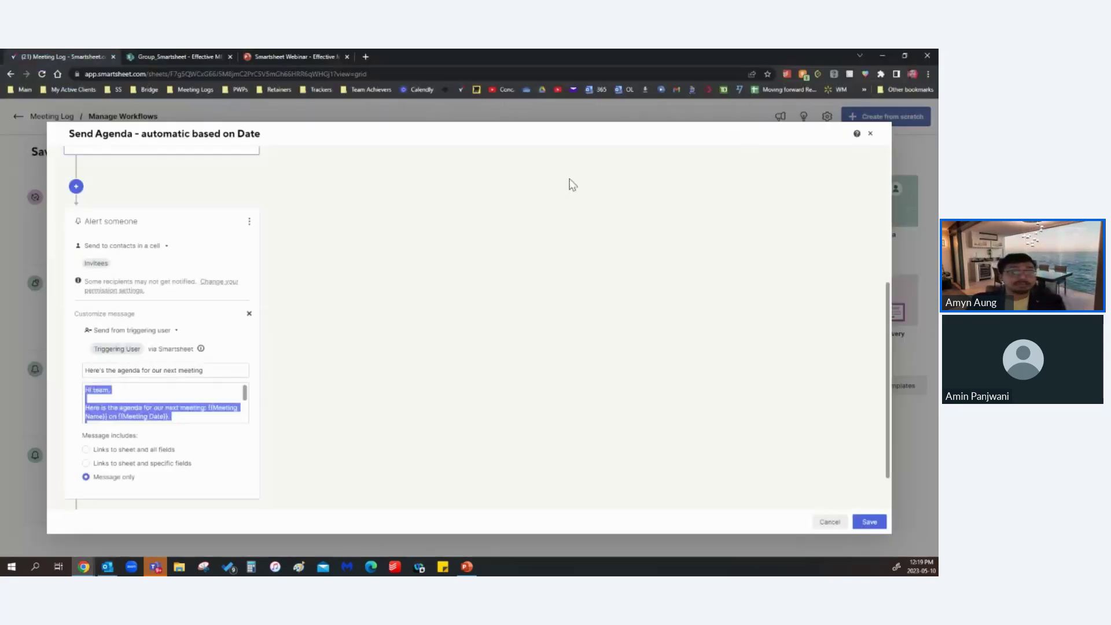
pyautogui.click(829, 523)
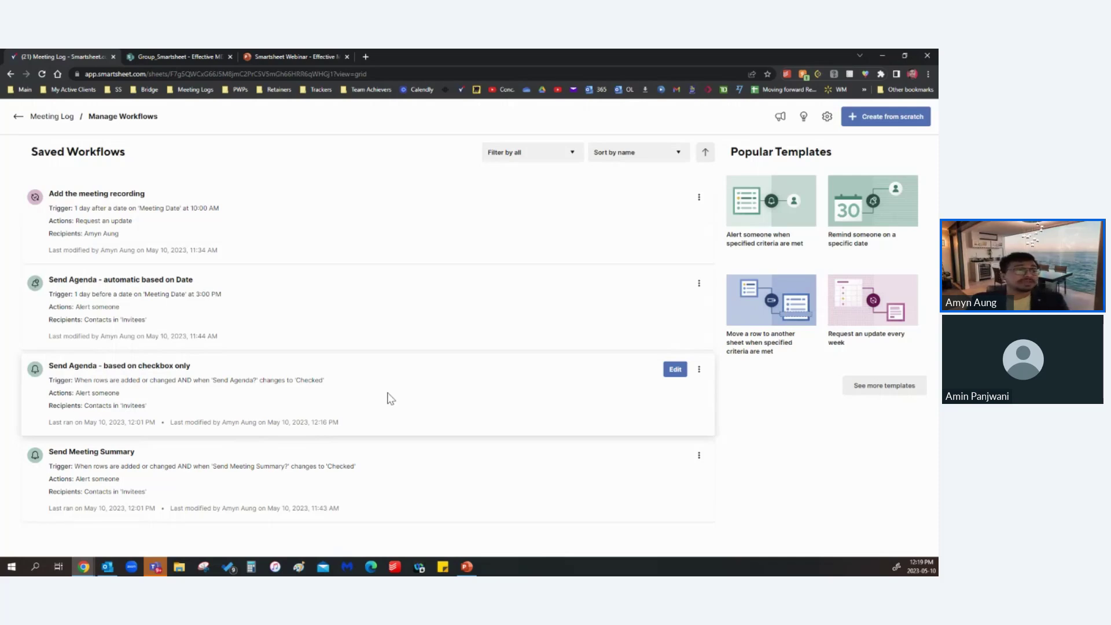
# Open the "Send Meeting Summary" workflow and examine its trigger, Invitees recipients and full customized alert message.
pyautogui.click(675, 456)
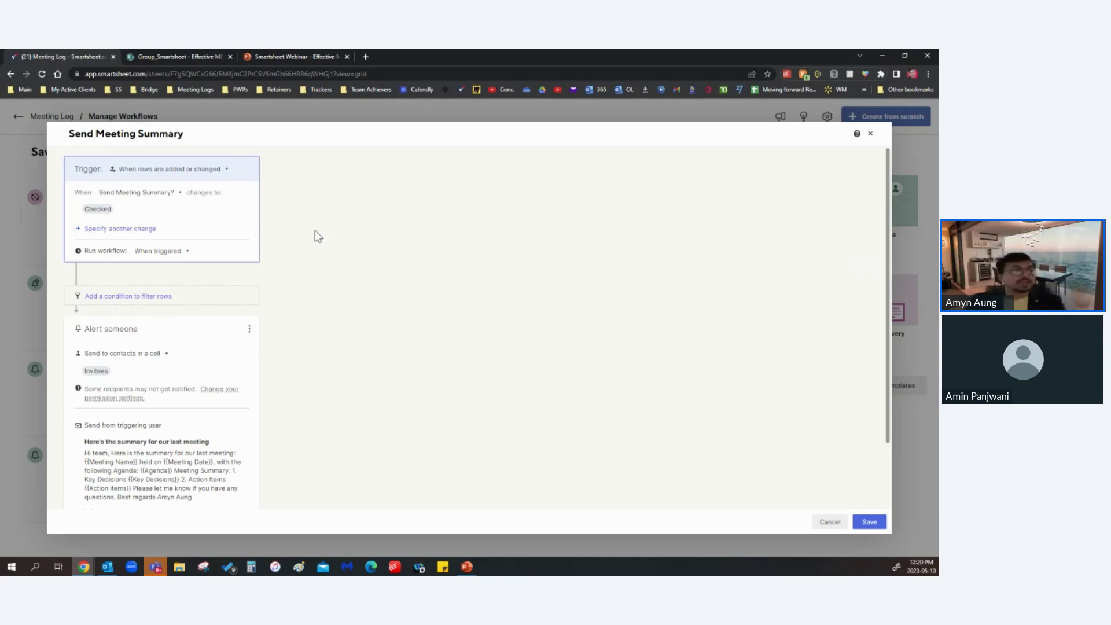
pyautogui.scroll(-1, 174, 249)
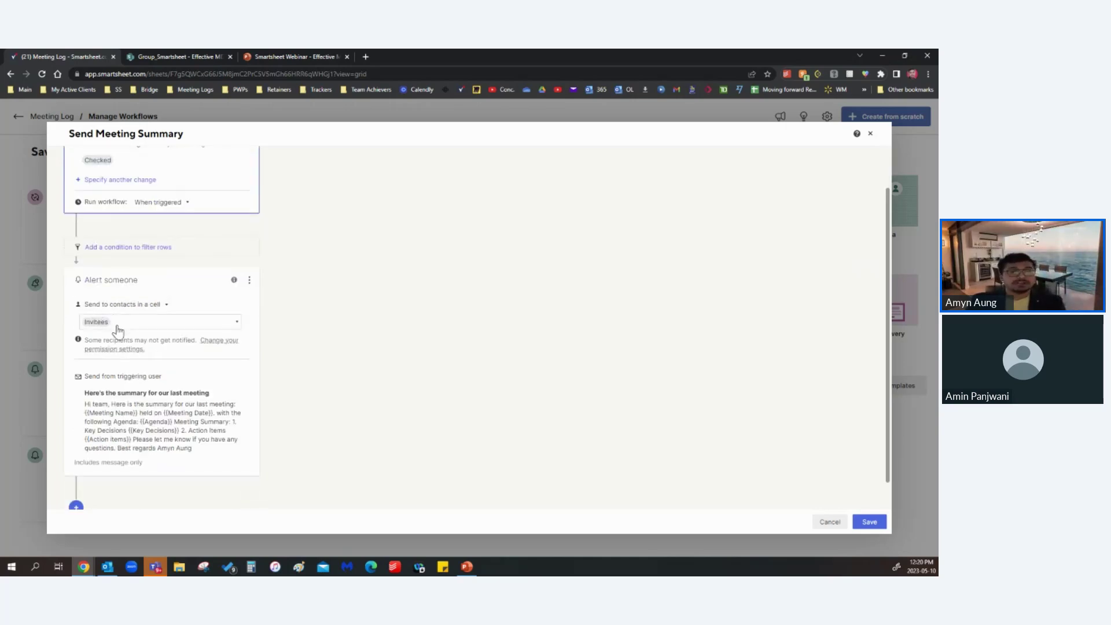
pyautogui.click(152, 421)
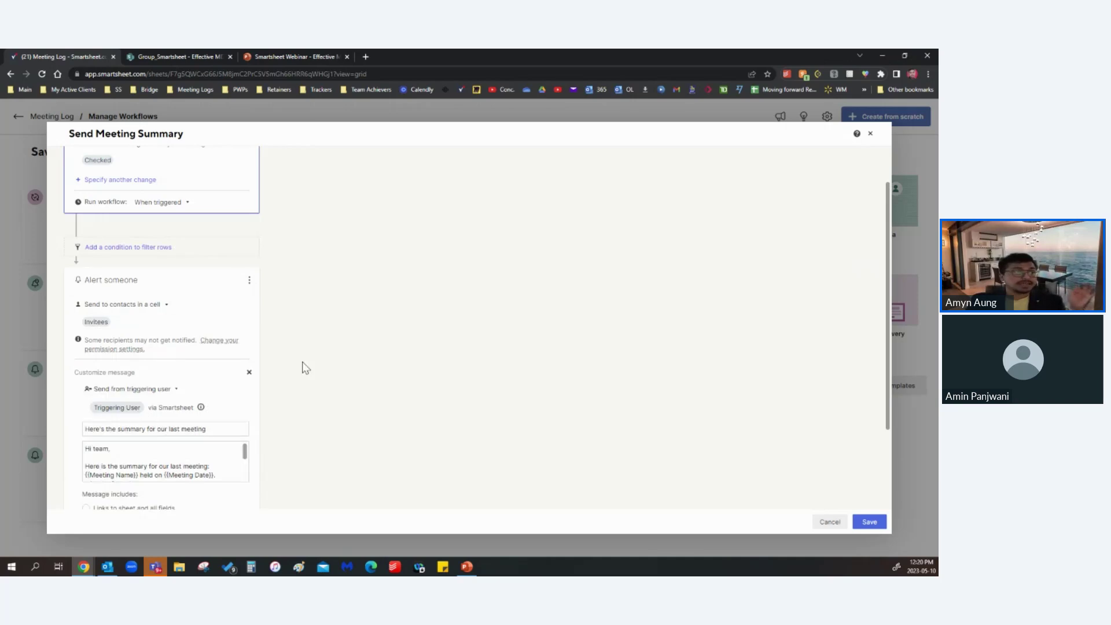
pyautogui.scroll(-1, 289, 371)
pyautogui.scroll(-2, 200, 403)
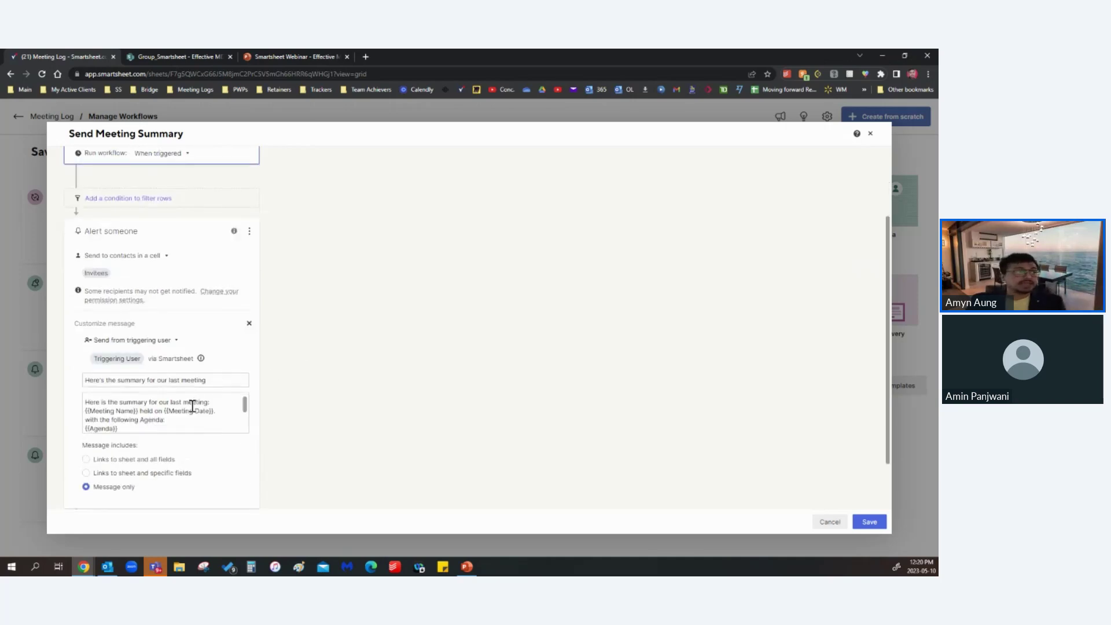
pyautogui.scroll(2, 245, 401)
pyautogui.hotkey('ctrl', 'a')
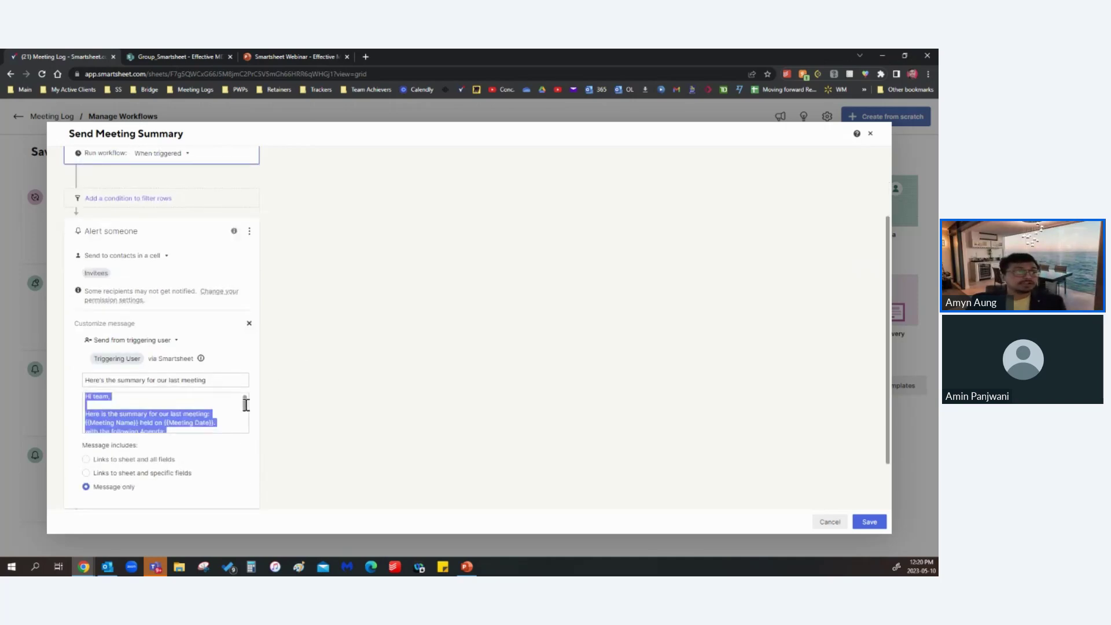
pyautogui.click(224, 411)
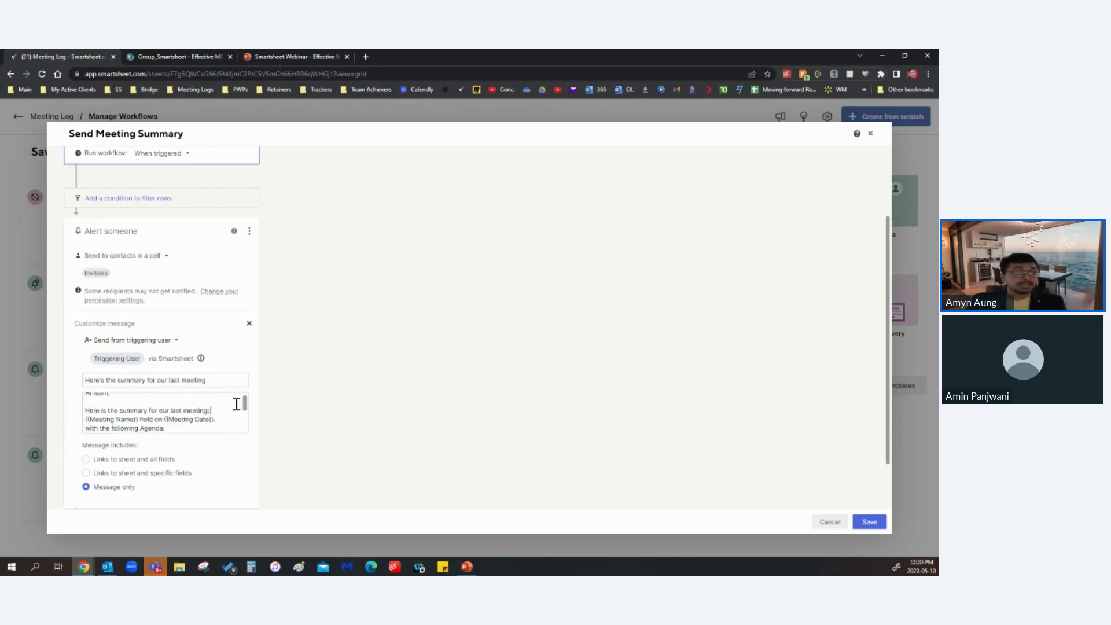
pyautogui.moveTo(245, 399); pyautogui.dragTo(249, 419)
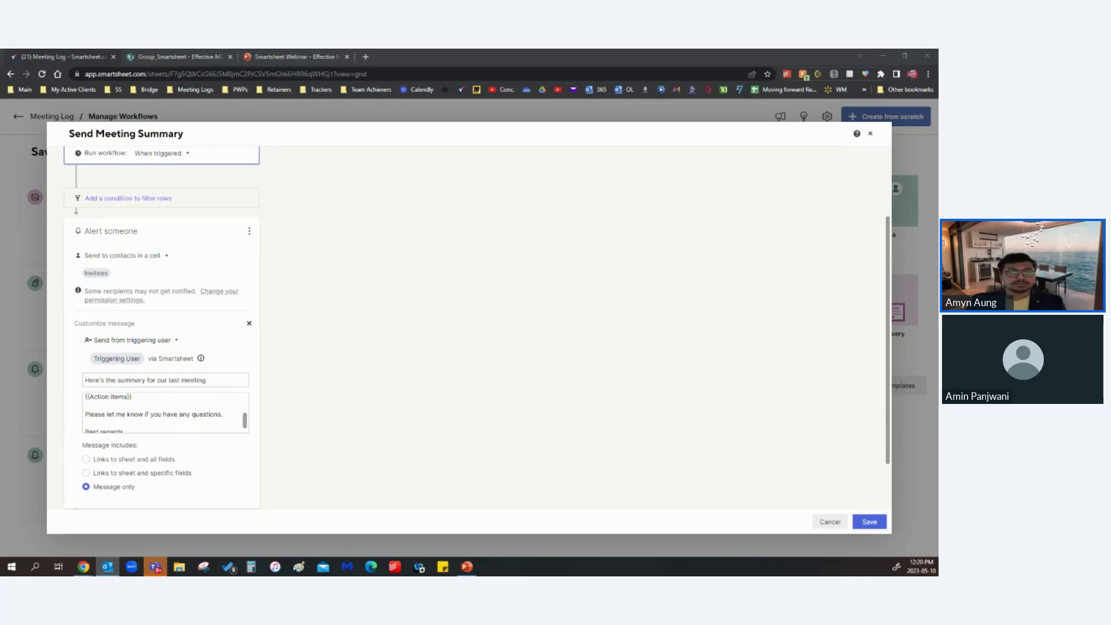
# Read the "Here's the summary for our last meeting" email in Outlook, covering agenda, key decisions and action items, and return to the workflow in Chrome.
pyautogui.click(408, 167)
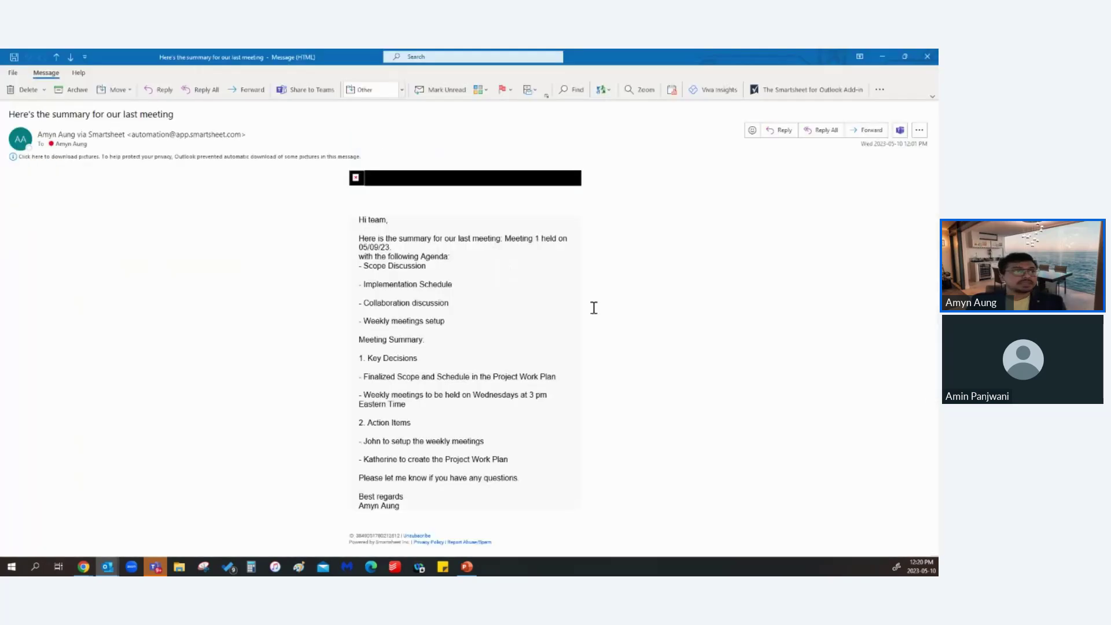
pyautogui.moveTo(354, 211); pyautogui.dragTo(396, 228)
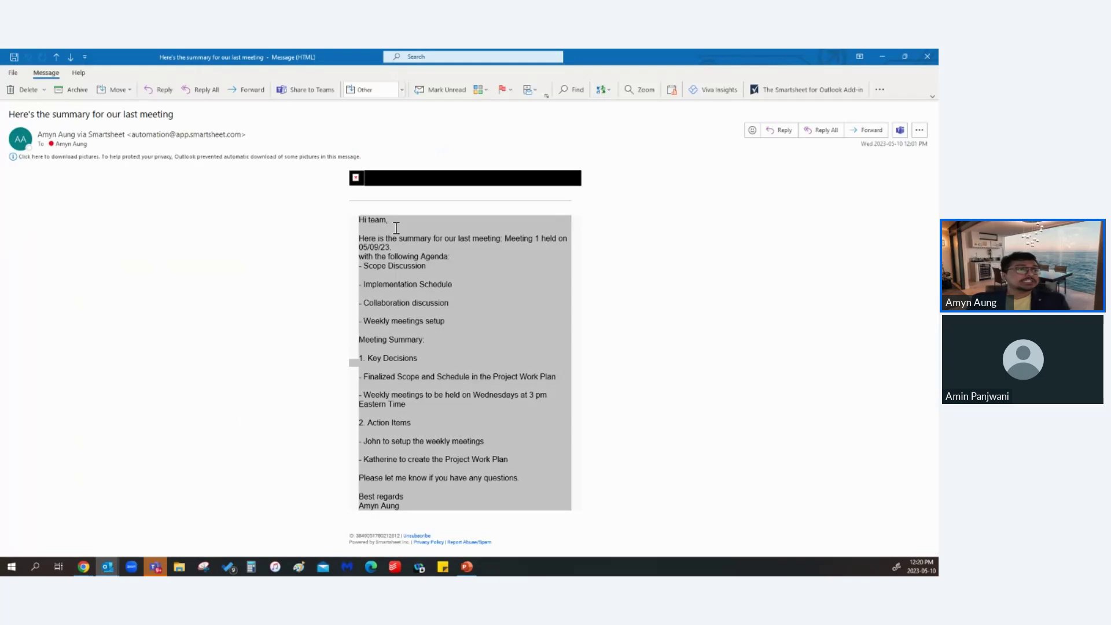
pyautogui.click(398, 231)
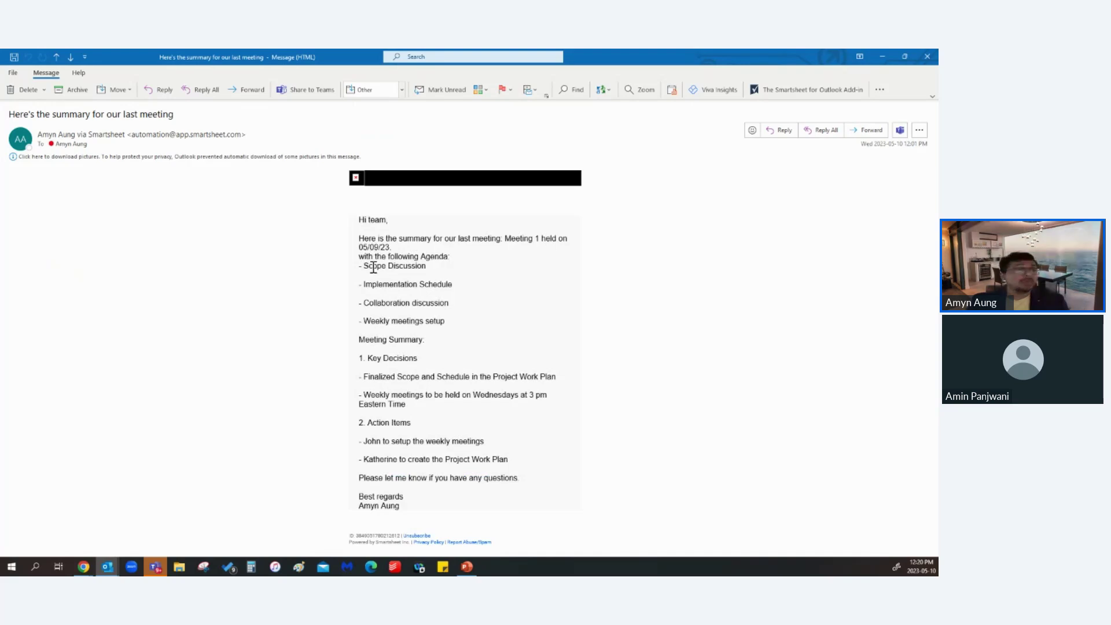
pyautogui.moveTo(369, 265); pyautogui.dragTo(445, 322)
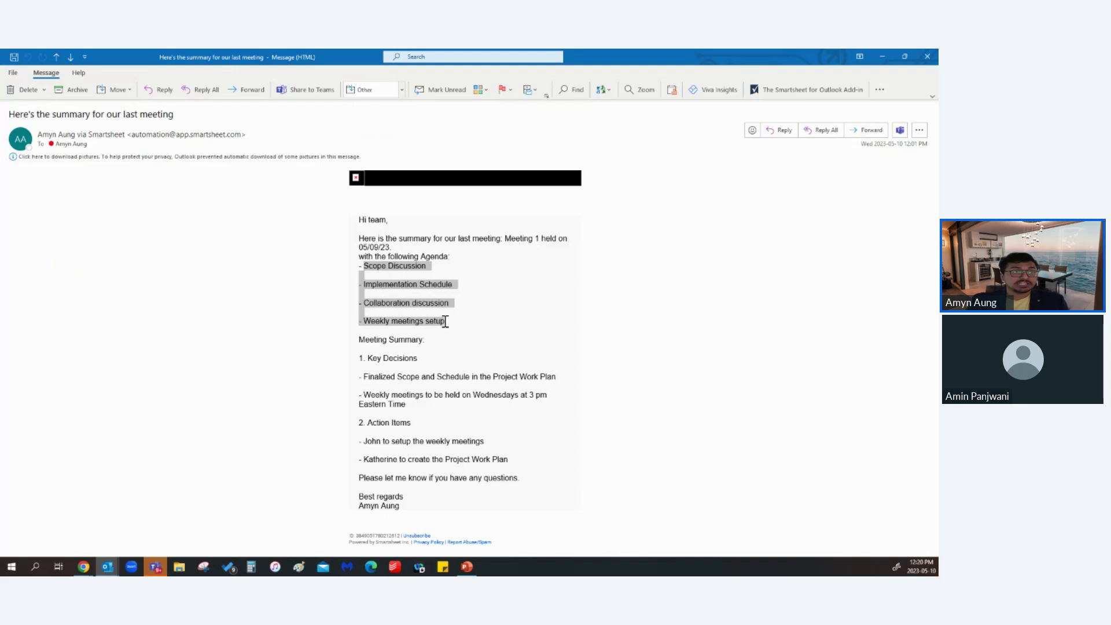
pyautogui.click(361, 339)
pyautogui.moveTo(367, 357); pyautogui.dragTo(539, 376)
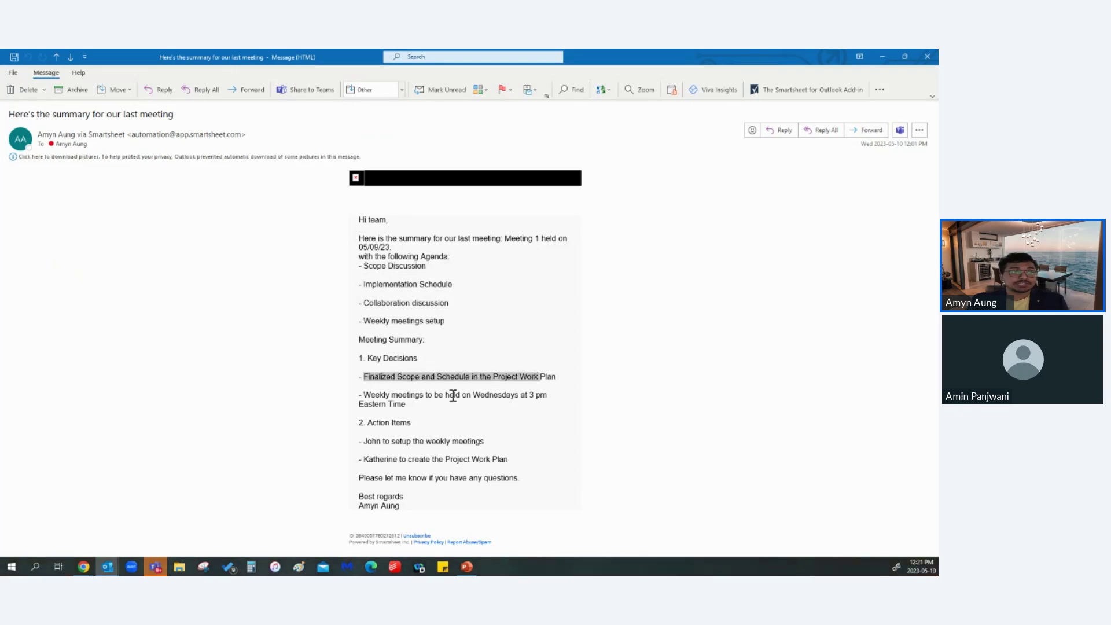
pyautogui.moveTo(364, 395); pyautogui.dragTo(532, 400)
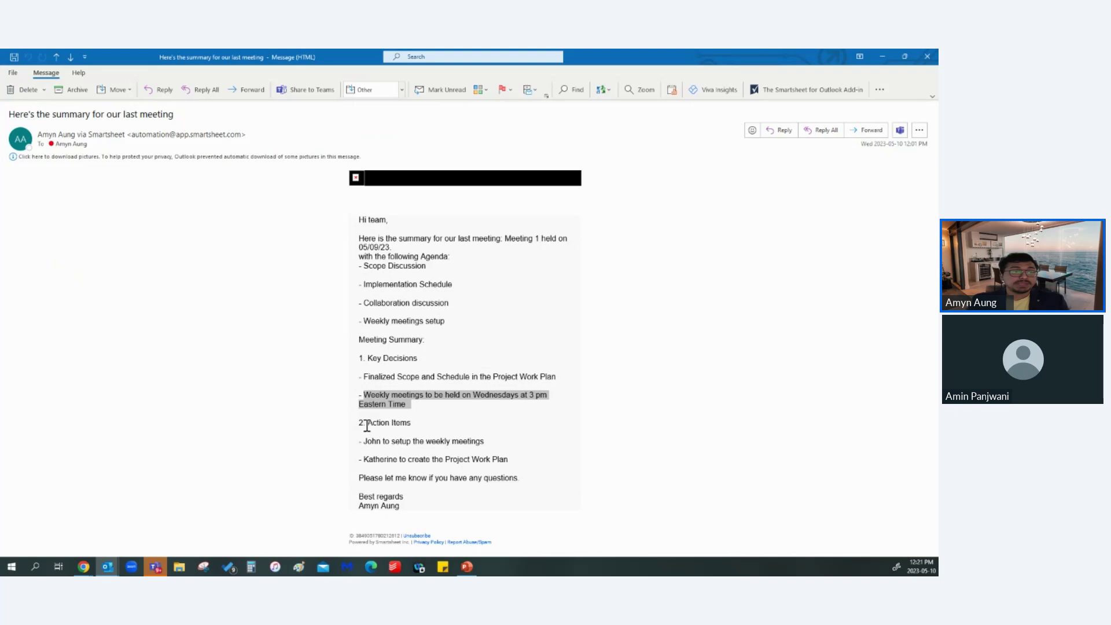
pyautogui.moveTo(365, 437); pyautogui.dragTo(483, 442)
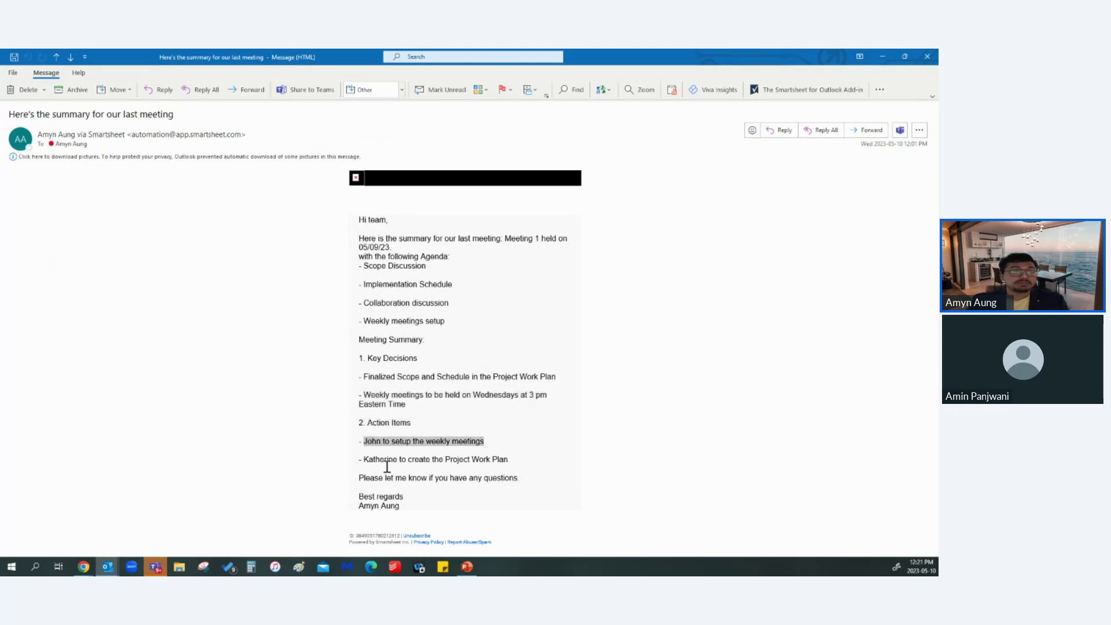
pyautogui.moveTo(364, 459)
pyautogui.mouseDown()
pyautogui.moveTo(442, 460)
pyautogui.moveTo(360, 455)
pyautogui.moveTo(358, 478)
pyautogui.mouseUp()
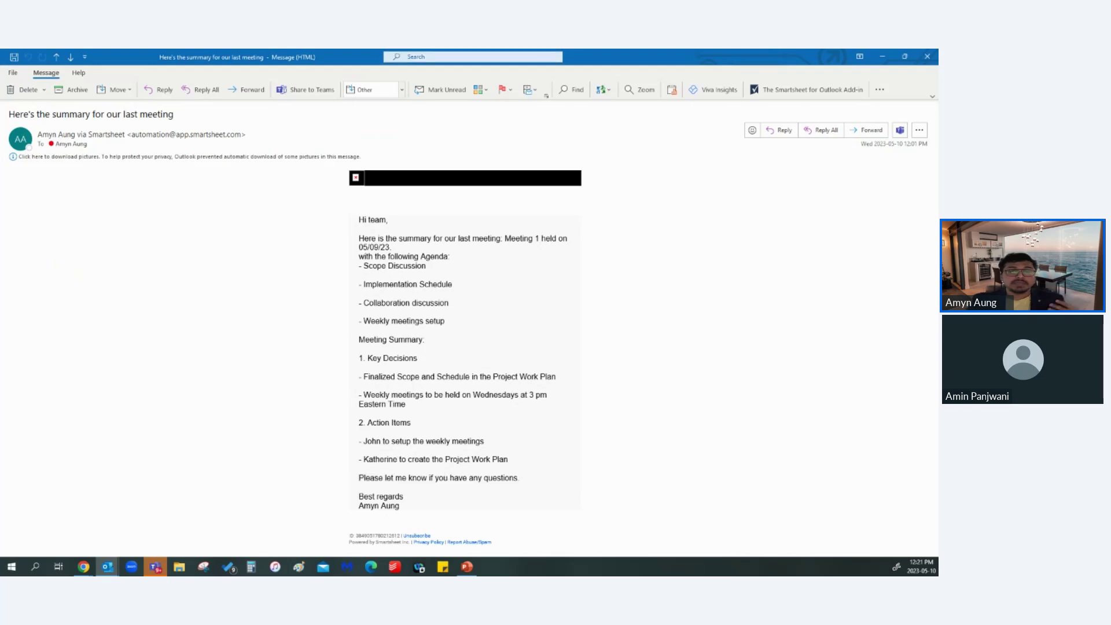
pyautogui.click(880, 57)
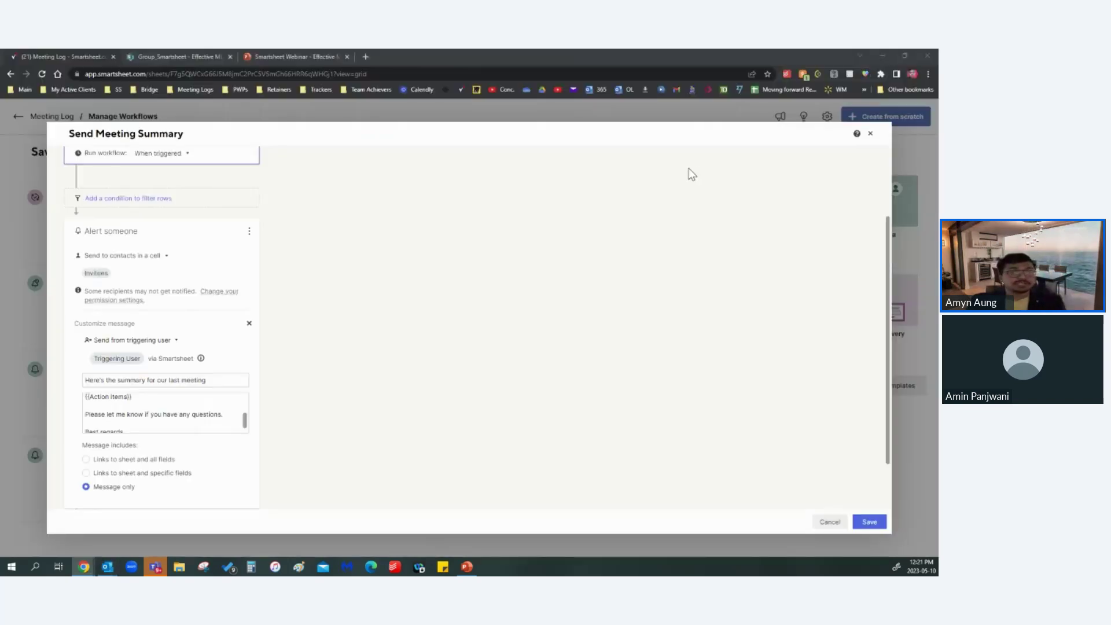
# Leave the workflow without saving, return to the Meeting Log sheet, and review the Meeting Name and Meeting Date columns for Meeting 1 to 12.
pyautogui.click(870, 134)
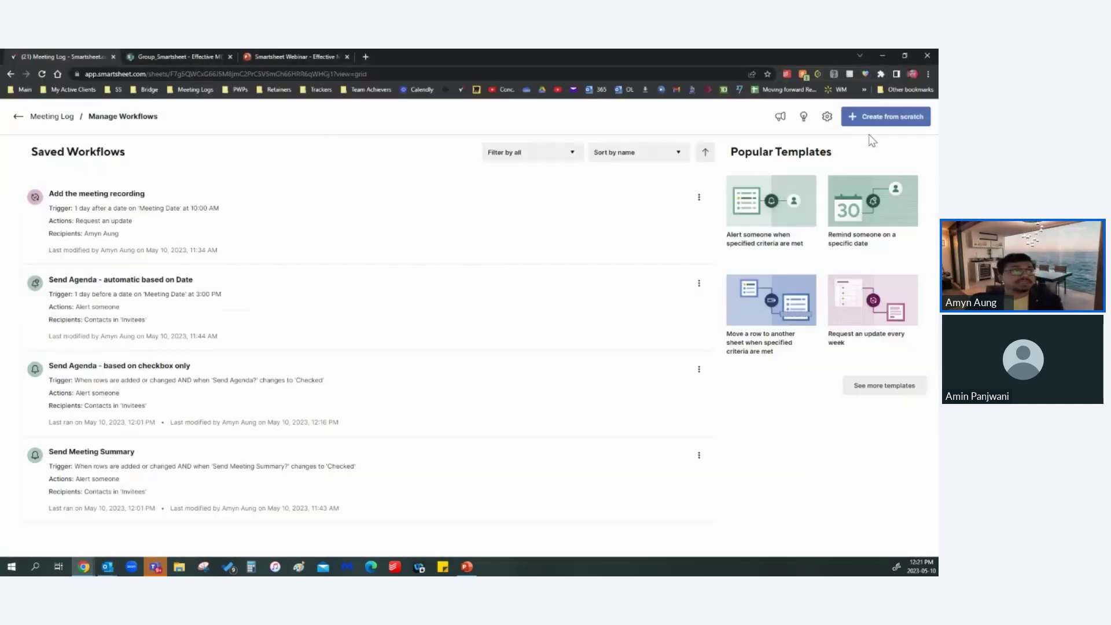
pyautogui.click(18, 117)
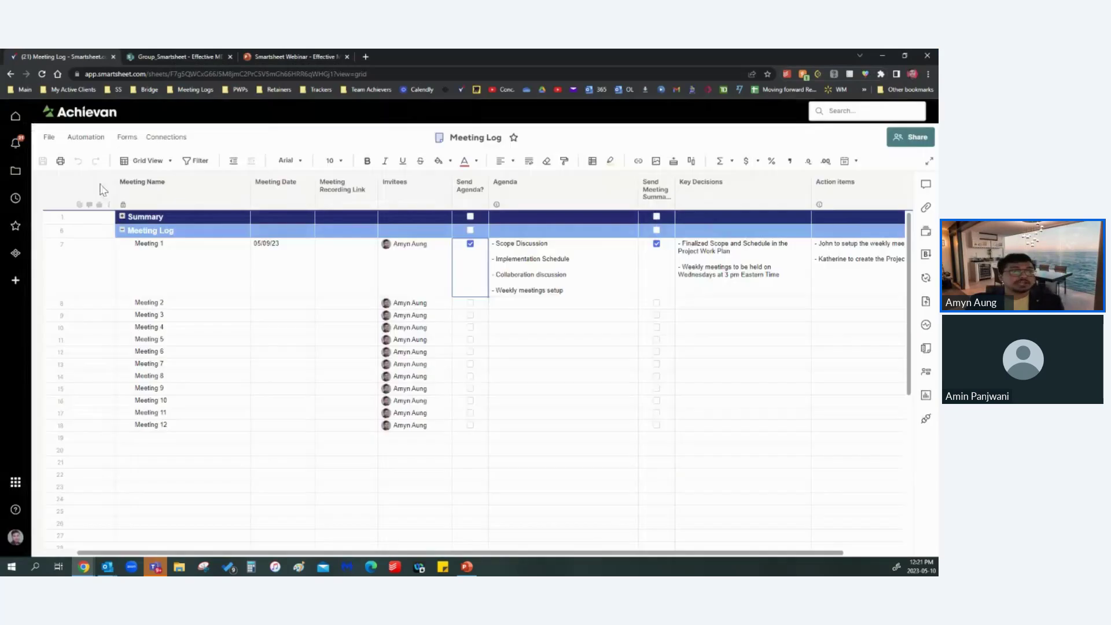
pyautogui.click(203, 195)
pyautogui.click(269, 199)
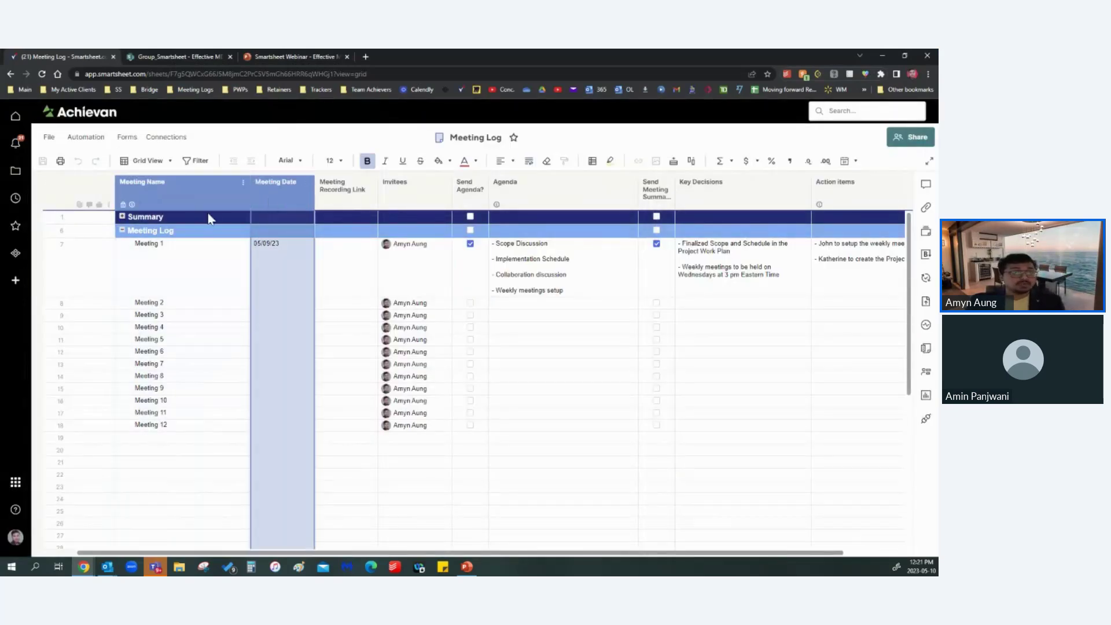
pyautogui.moveTo(154, 280); pyautogui.dragTo(273, 433)
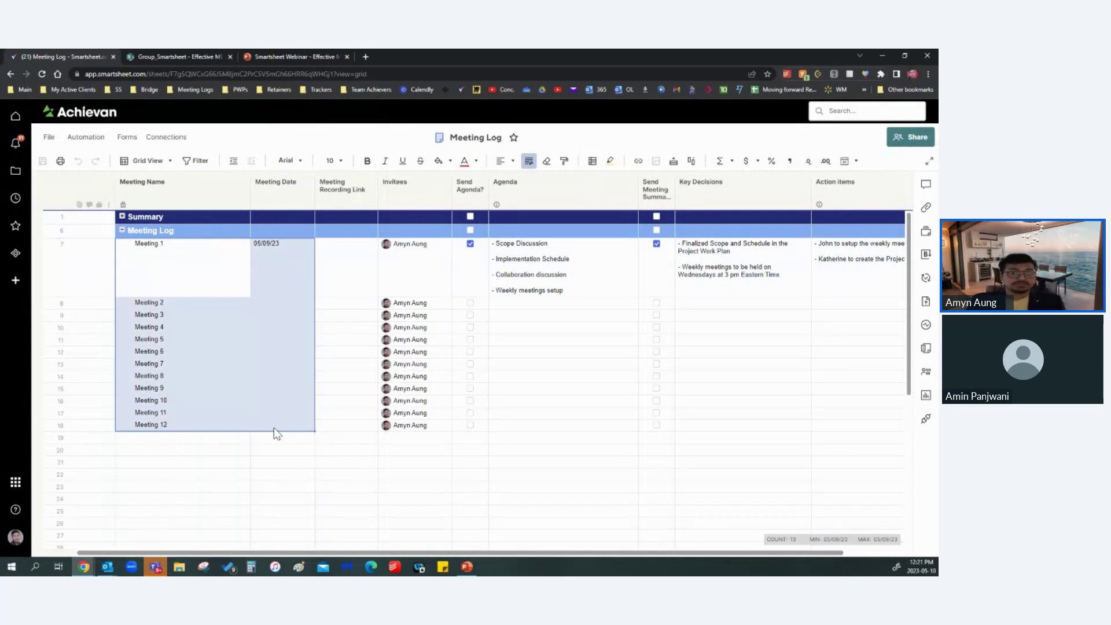
# Review the Agenda, Invitees and Send Agenda? columns along with the meeting summary checkbox, Key Decisions and Action items columns.
pyautogui.click(558, 258)
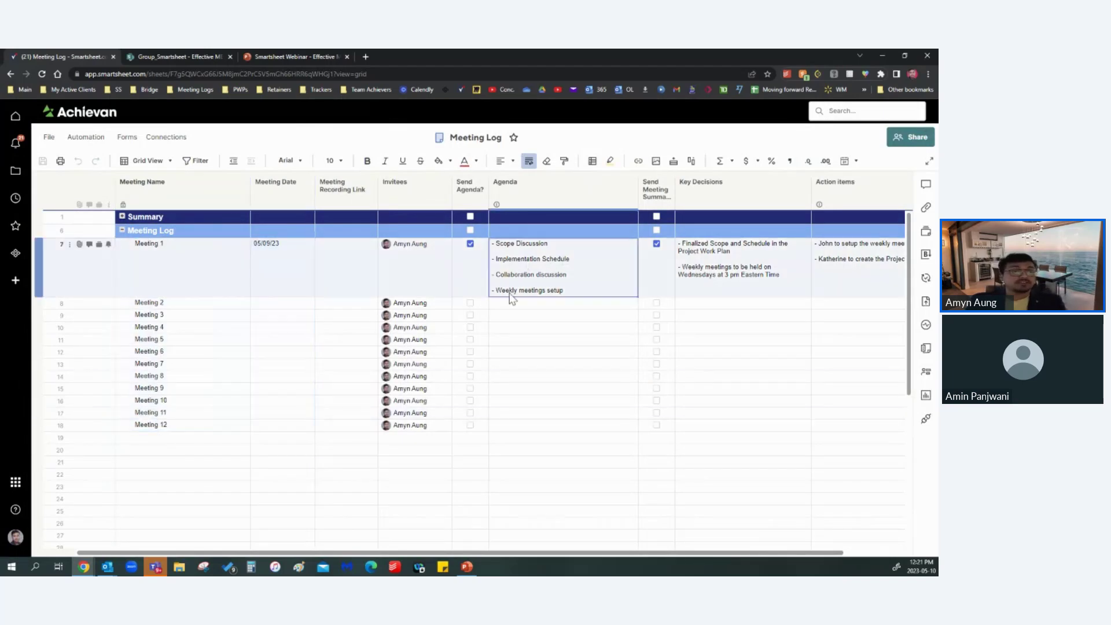
pyautogui.moveTo(511, 296); pyautogui.dragTo(407, 431)
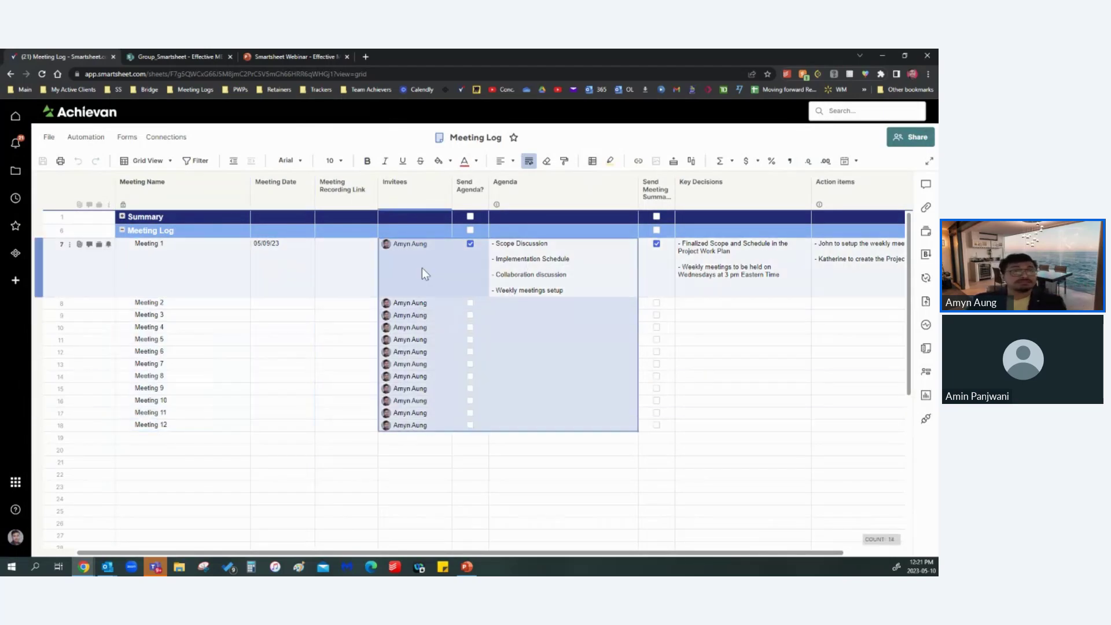
pyautogui.click(424, 273)
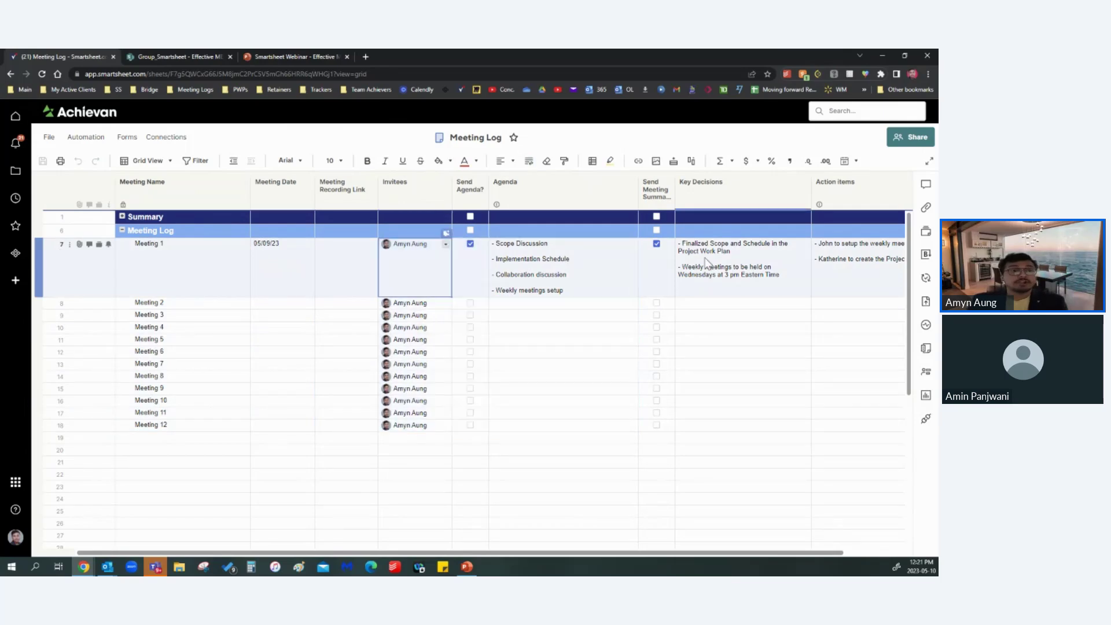
pyautogui.click(671, 279)
pyautogui.moveTo(671, 279); pyautogui.dragTo(863, 441)
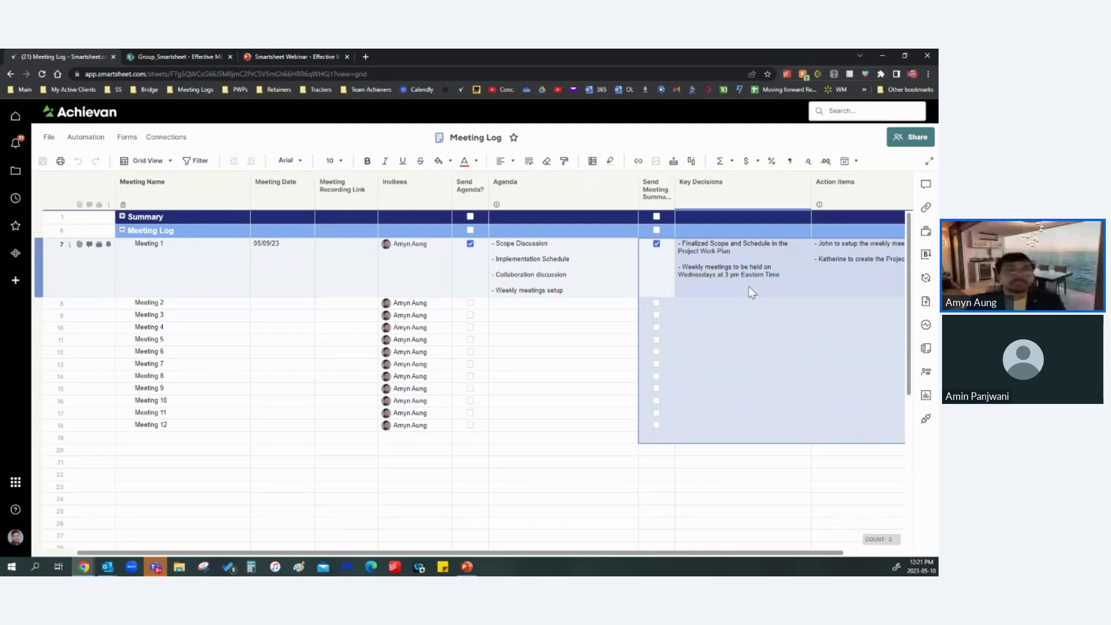
pyautogui.click(598, 284)
pyautogui.moveTo(722, 289); pyautogui.dragTo(822, 289)
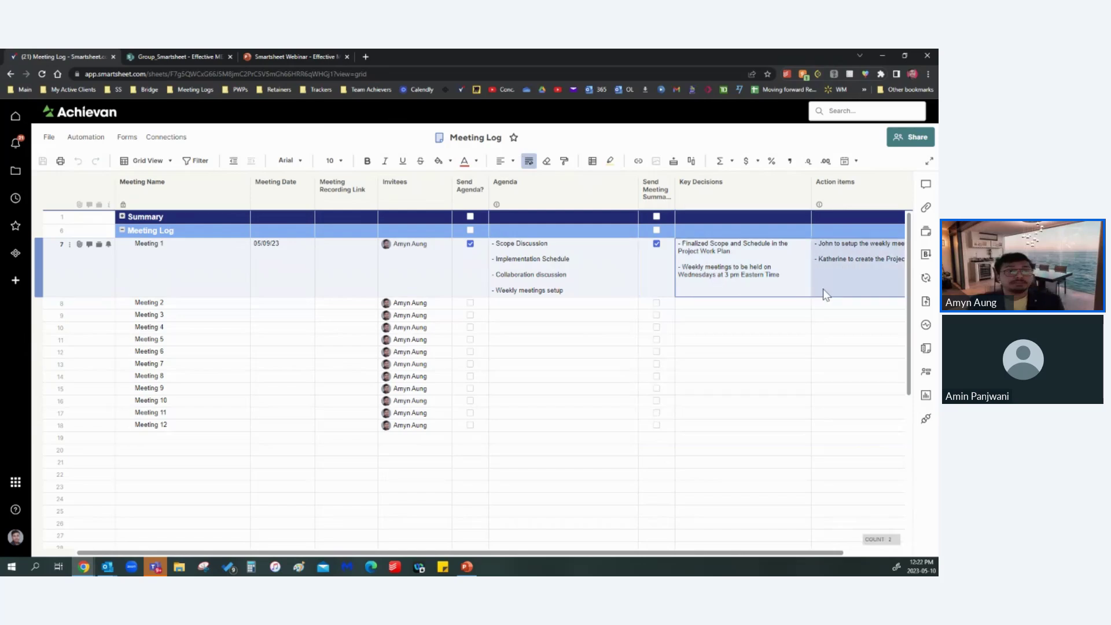